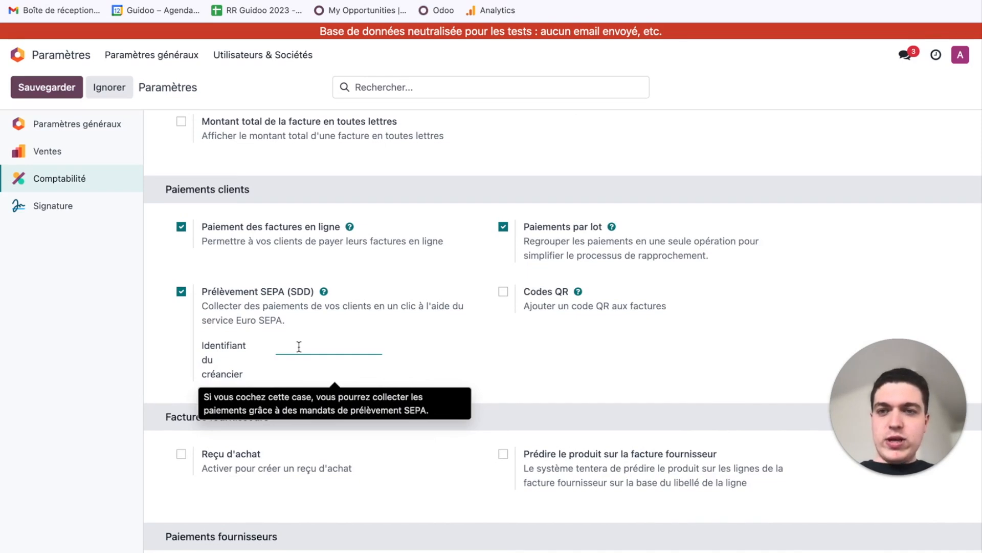
- Save the accounting settings with SEPA direct debit enabled and open the Banque journal in the Comptabilité app
{"action": "left_click", "coordinate": [71, 90]}
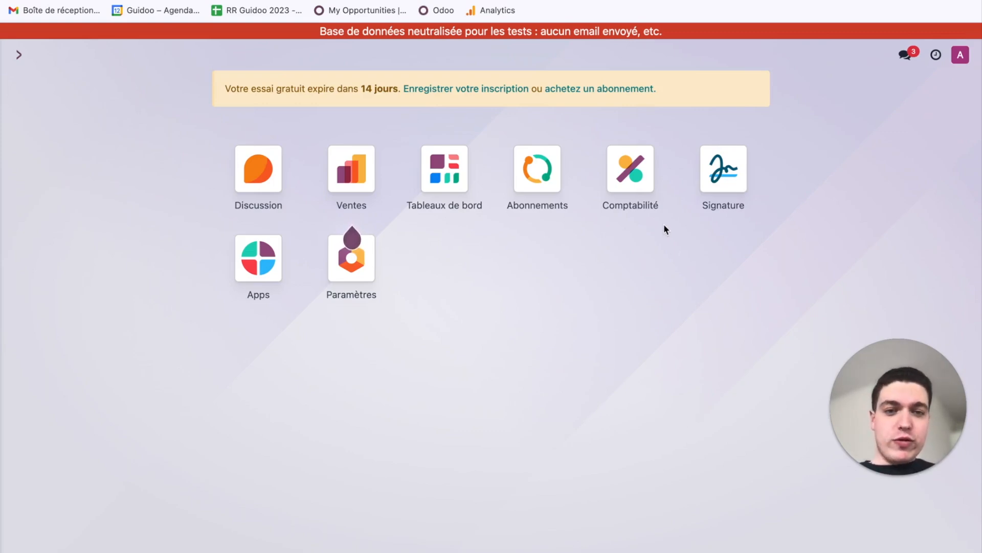
{"action": "left_click", "coordinate": [648, 192]}
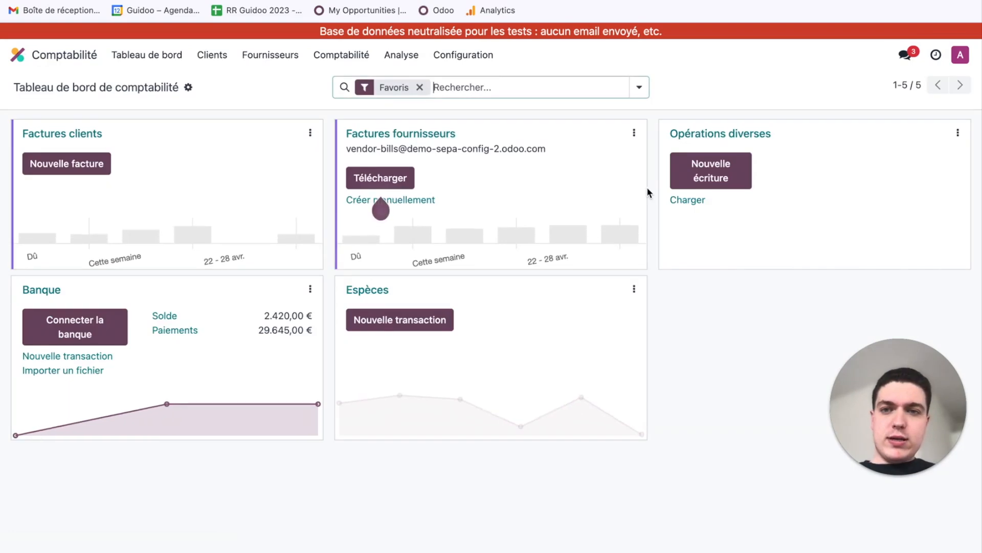
{"action": "left_click", "coordinate": [494, 62]}
{"action": "scroll", "coordinate": [510, 271], "scroll_direction": "down", "scroll_amount": 1}
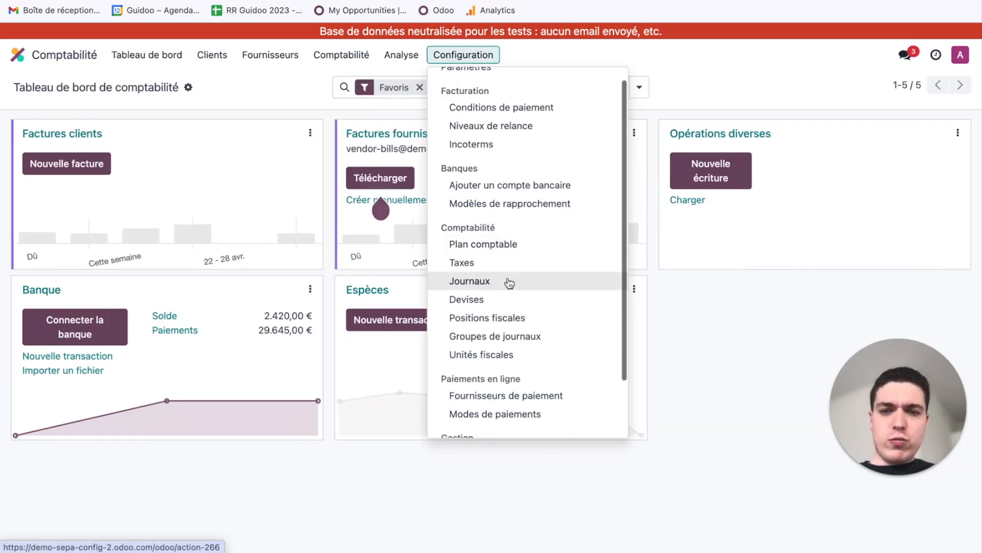
{"action": "left_click", "coordinate": [509, 281]}
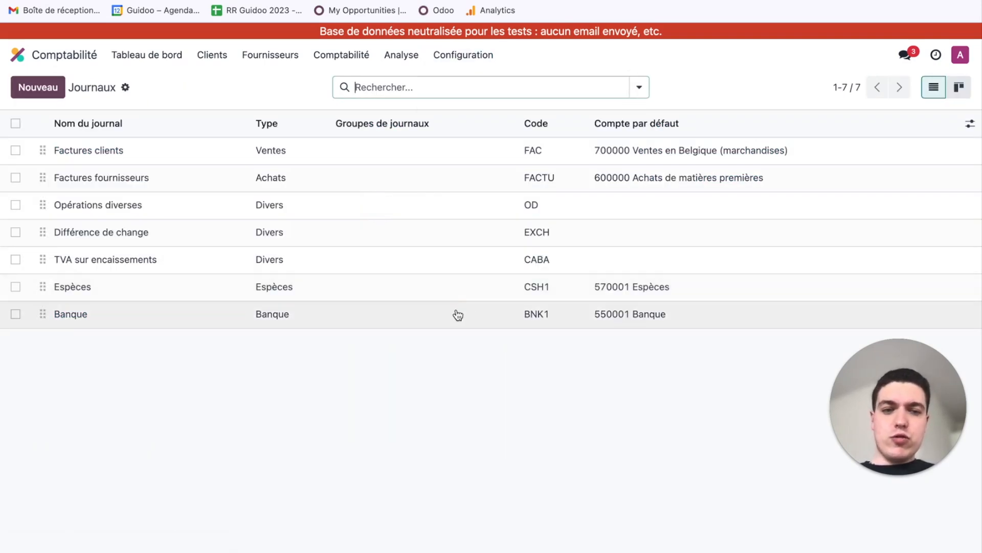
{"action": "left_click", "coordinate": [456, 313]}
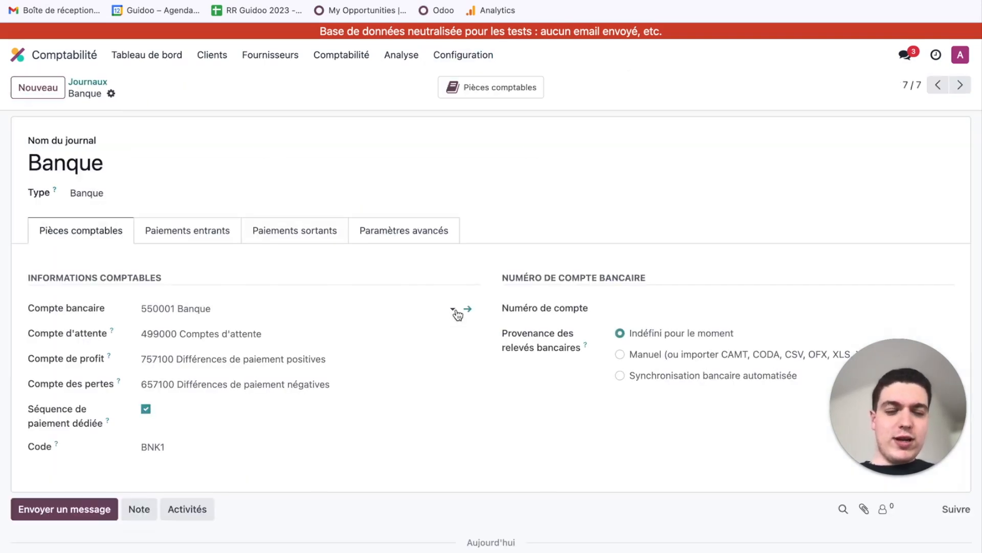
- Start creating a new bank account for the Banque journal, entering the start of the account number in its creation form
{"action": "left_click", "coordinate": [634, 306]}
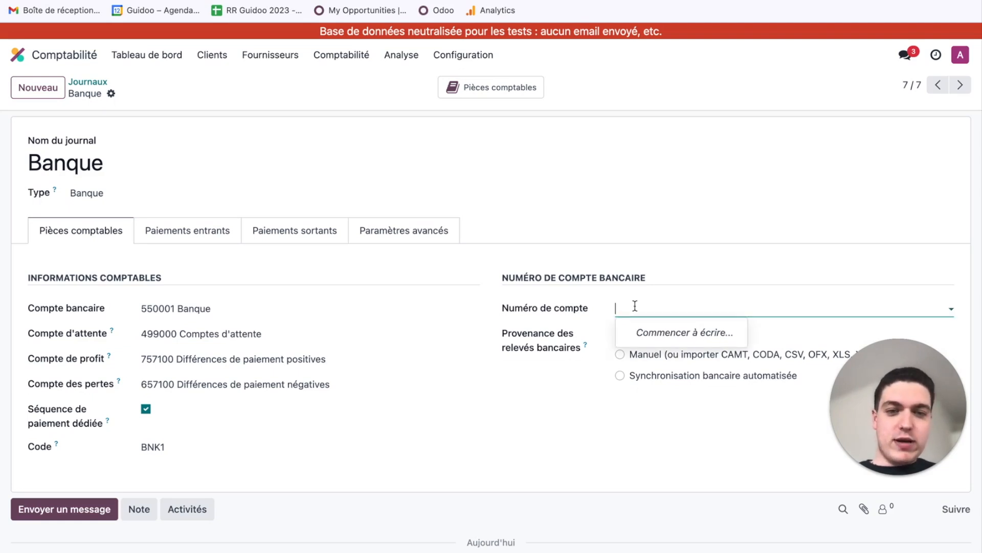
{"action": "type", "text": "BE"}
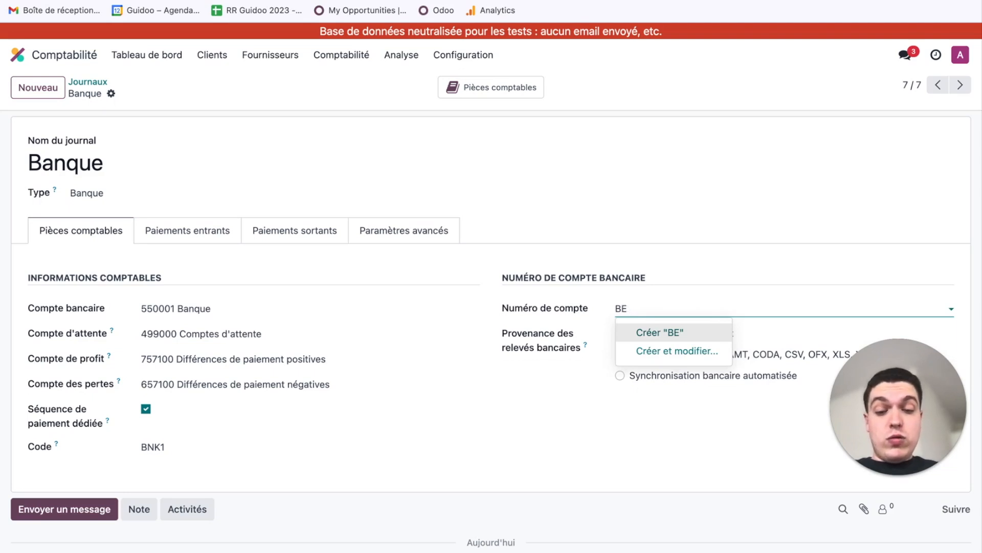
{"action": "type", "text": "83"}
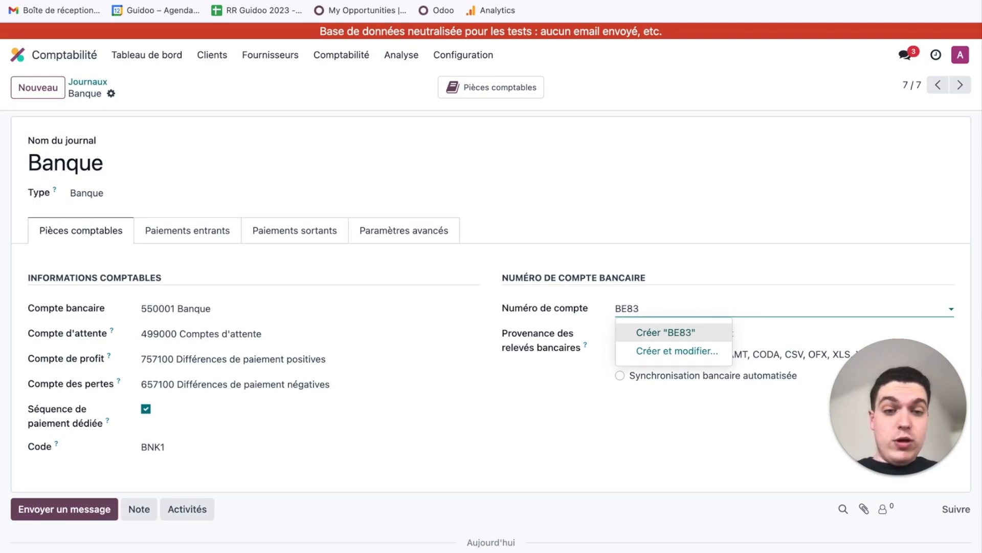
{"action": "left_click", "coordinate": [641, 351]}
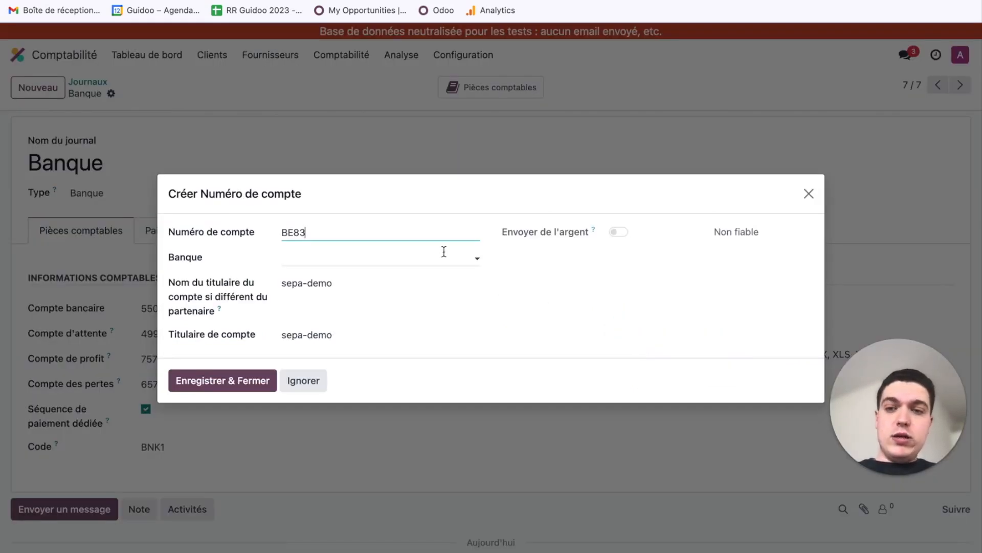
{"action": "left_click_drag", "start_coordinate": [306, 232], "coordinate": [280, 236]}
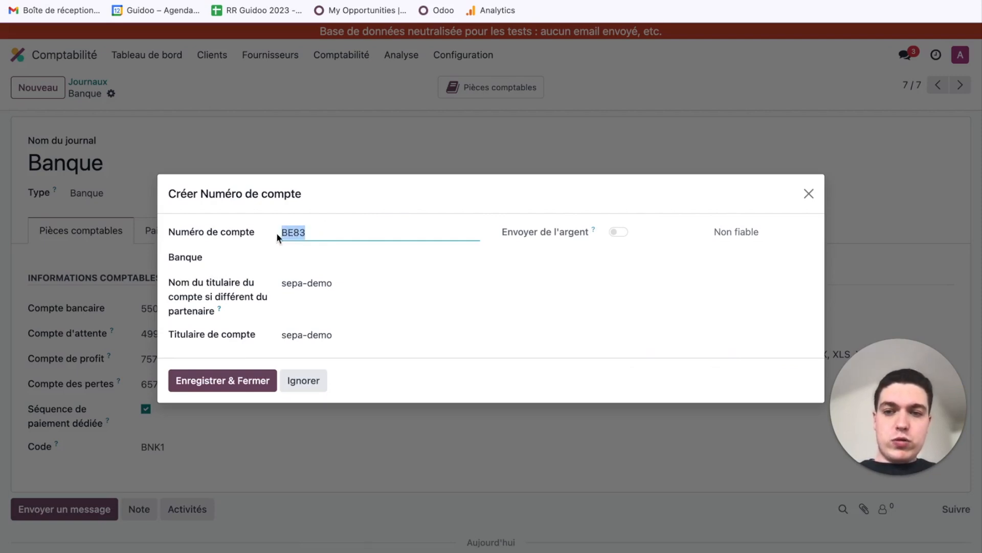
{"action": "left_click", "coordinate": [301, 254]}
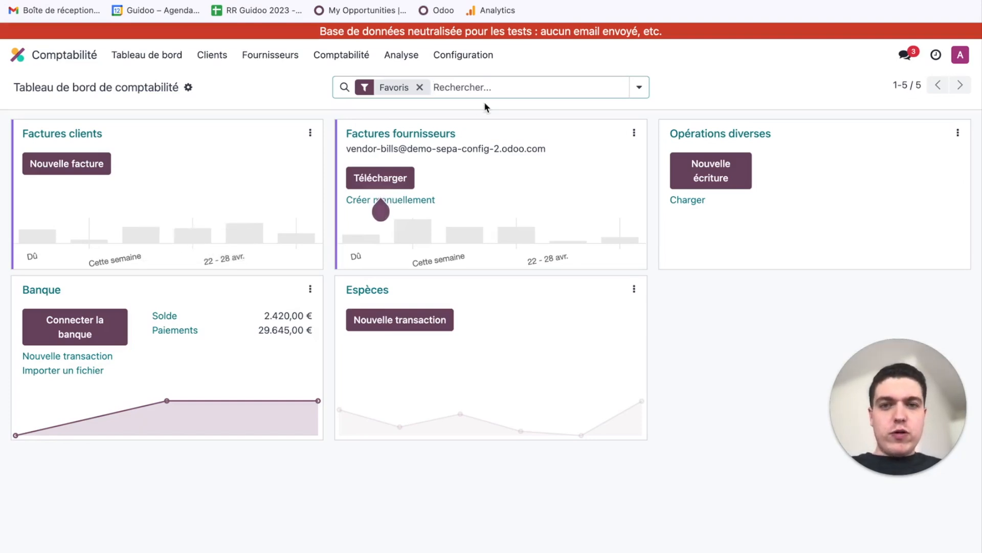
- Set the status of the Prélèvement SEPA payment provider to Activé
{"action": "left_click", "coordinate": [471, 55]}
{"action": "scroll", "coordinate": [495, 226], "scroll_direction": "down", "scroll_amount": 2}
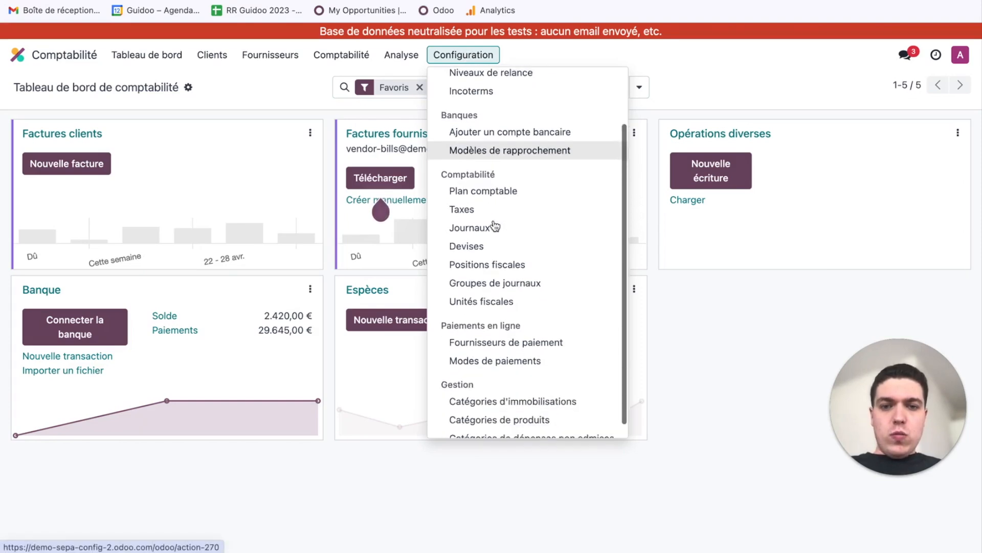
{"action": "scroll", "coordinate": [494, 225], "scroll_direction": "down", "scroll_amount": 1}
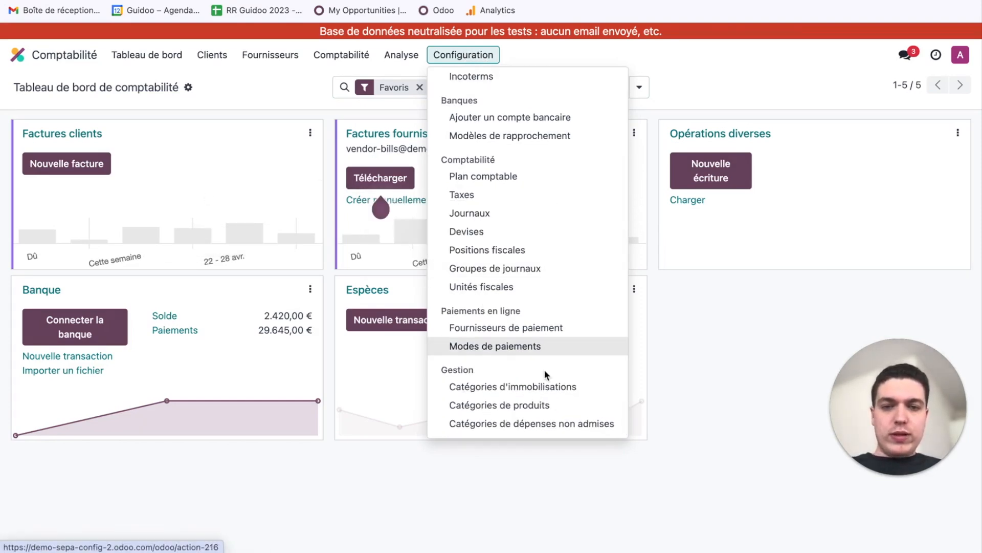
{"action": "left_click", "coordinate": [542, 330]}
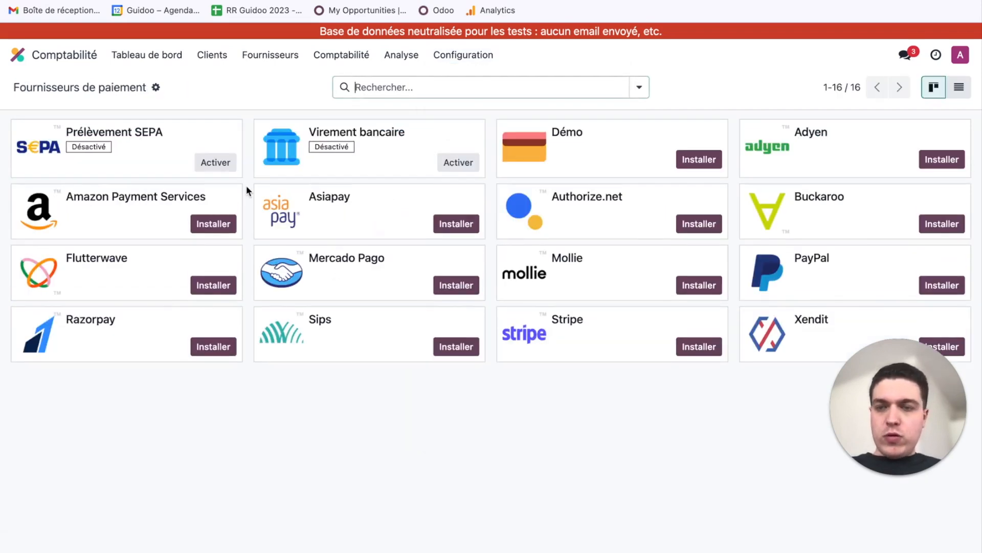
{"action": "left_click", "coordinate": [211, 165]}
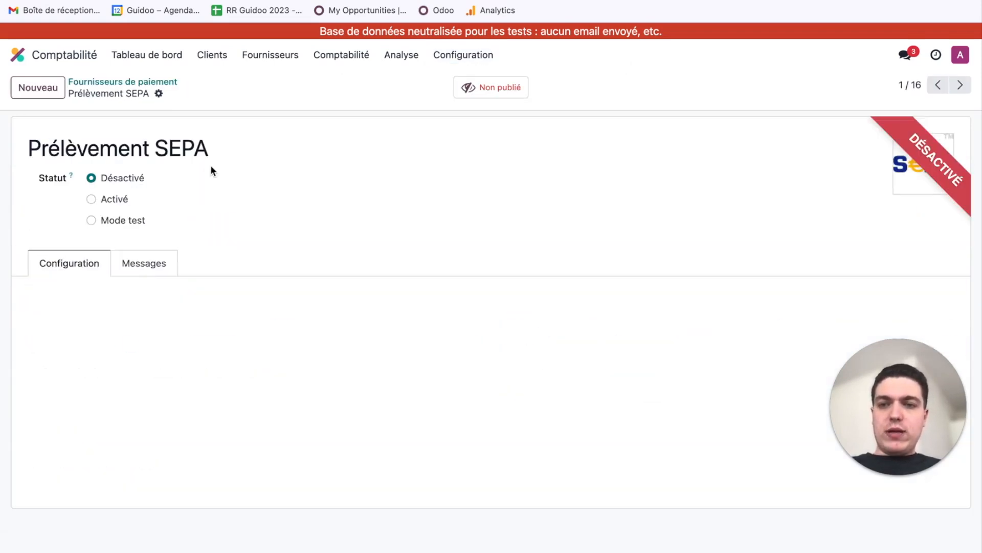
{"action": "left_click", "coordinate": [113, 201]}
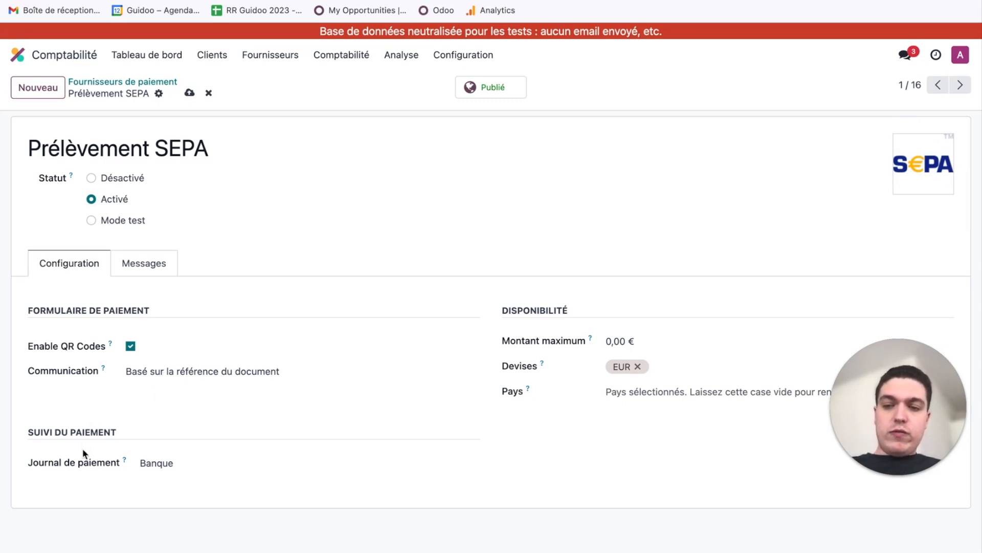
- Review the payment journal, maximum amount and country options of the Prélèvement SEPA provider
{"action": "left_click", "coordinate": [190, 465]}
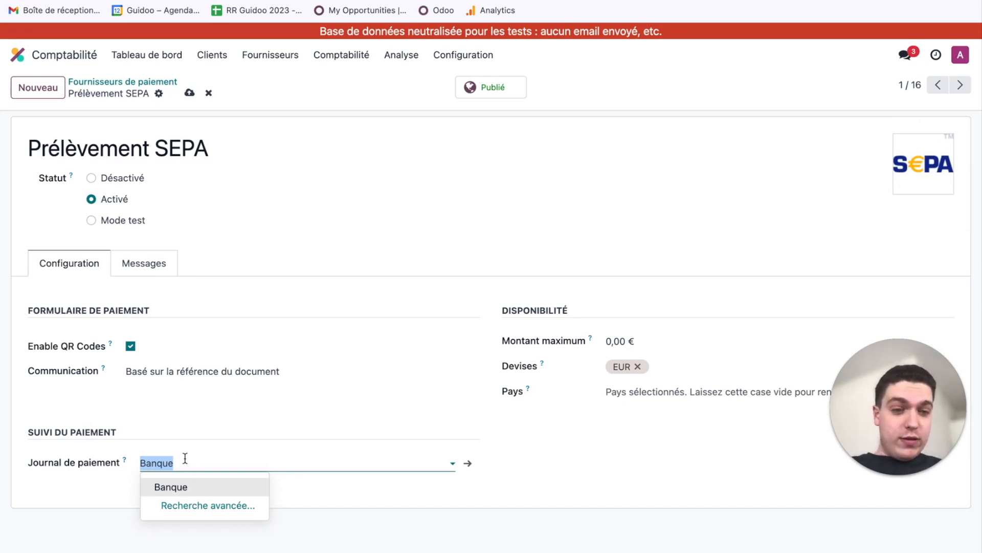
{"action": "left_click", "coordinate": [607, 341]}
{"action": "left_click", "coordinate": [610, 340]}
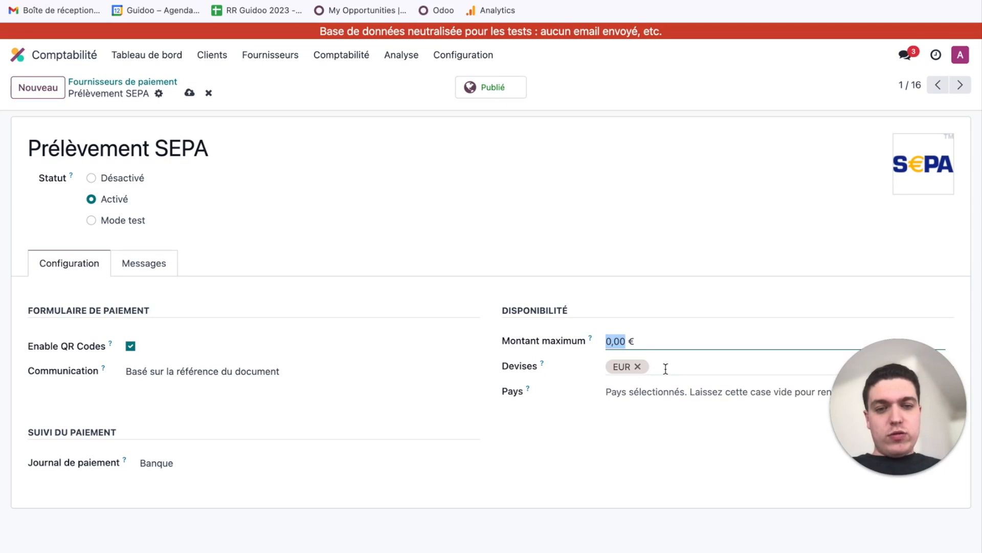
{"action": "left_click", "coordinate": [627, 395]}
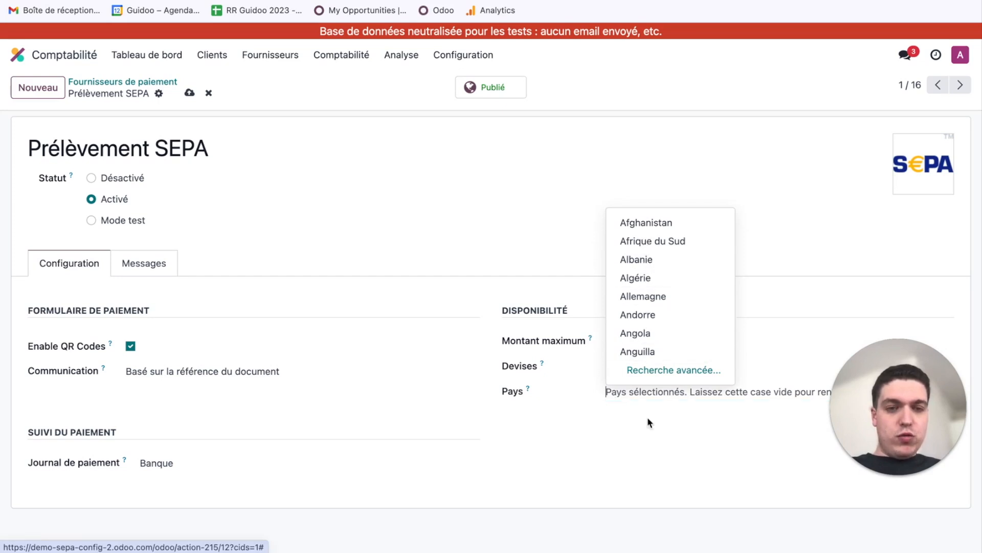
{"action": "left_click", "coordinate": [646, 441]}
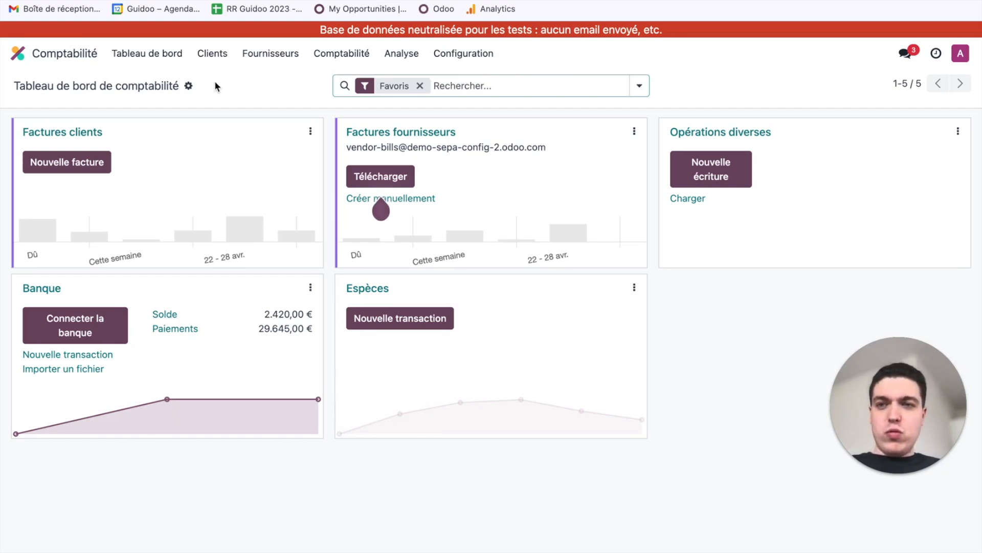
- Create a new customer direct debit mandate and look through the available clients
{"action": "left_click", "coordinate": [217, 57]}
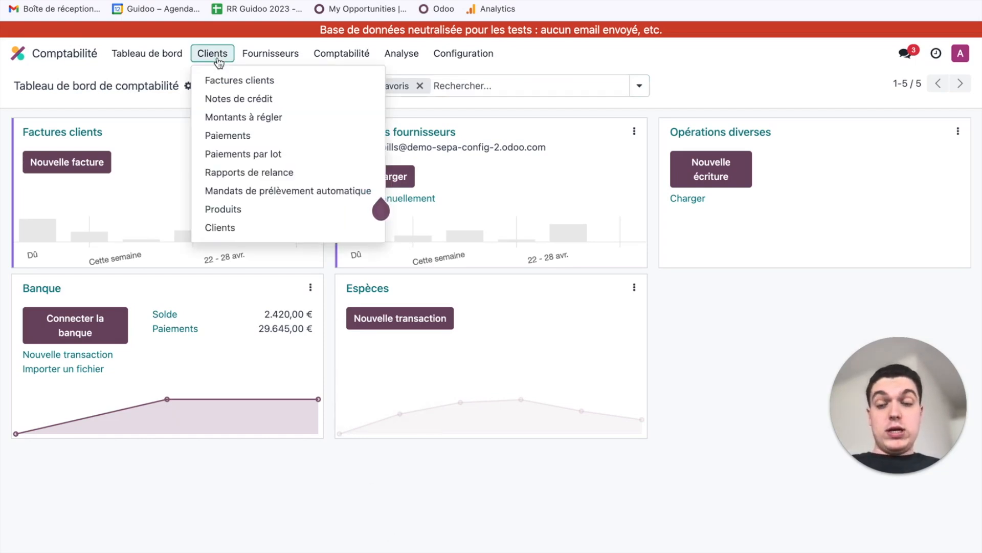
{"action": "left_click", "coordinate": [237, 190]}
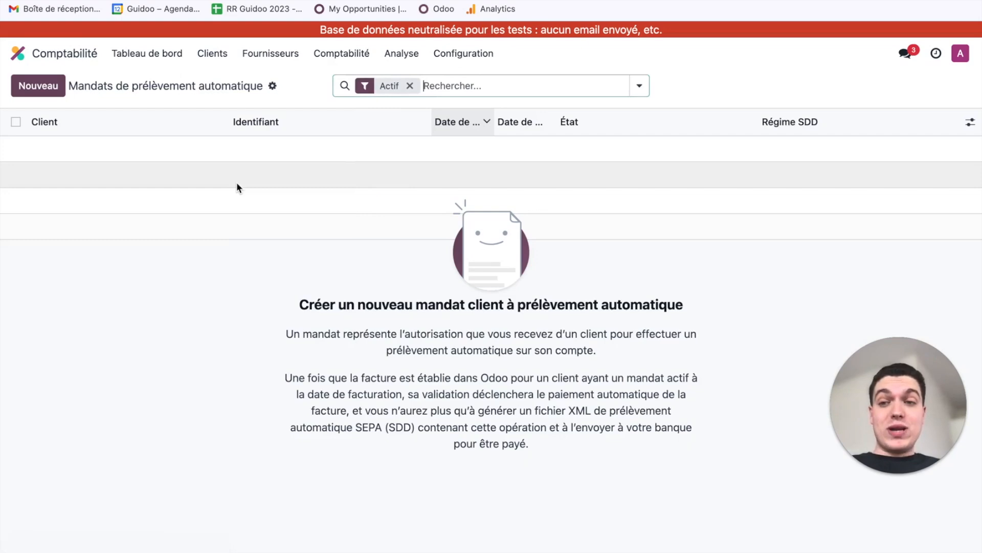
{"action": "left_click", "coordinate": [50, 92]}
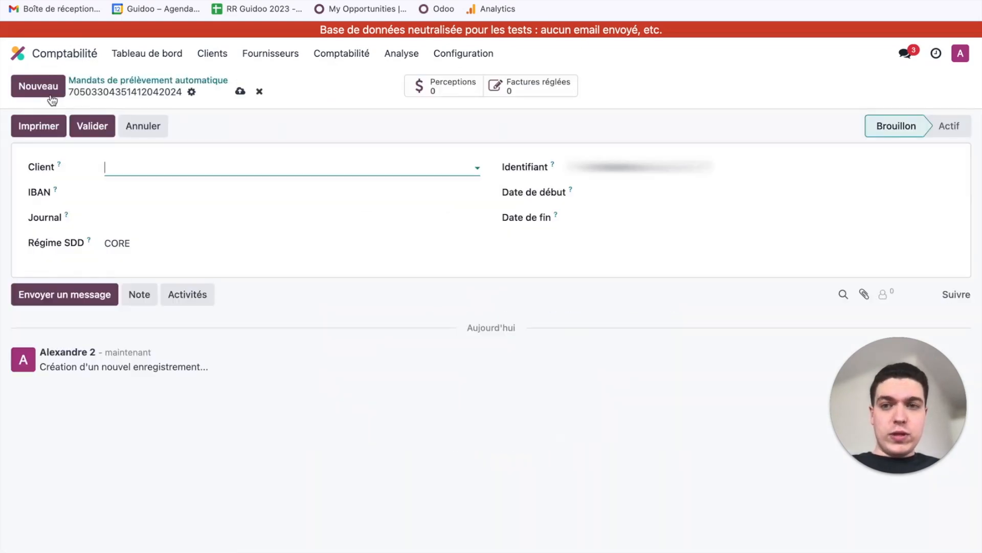
{"action": "left_click", "coordinate": [205, 165]}
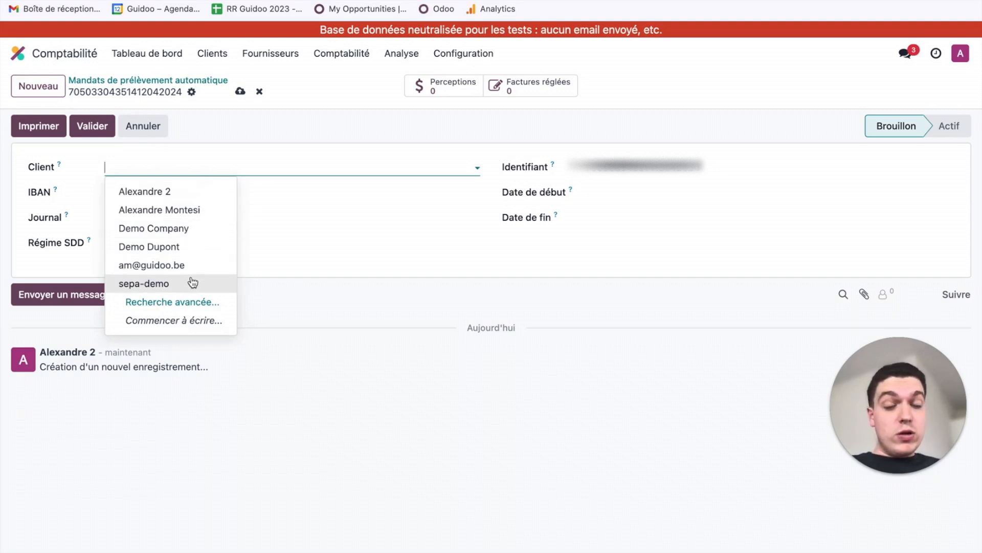
{"action": "left_click", "coordinate": [265, 338]}
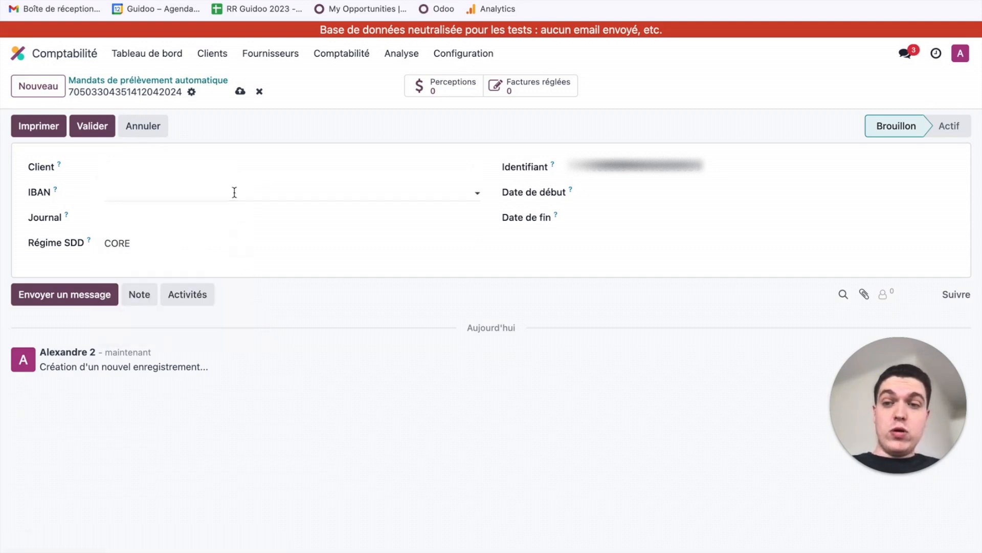
- Set the mandate's journal to Banque and open its start date for entry
{"action": "left_click", "coordinate": [229, 218]}
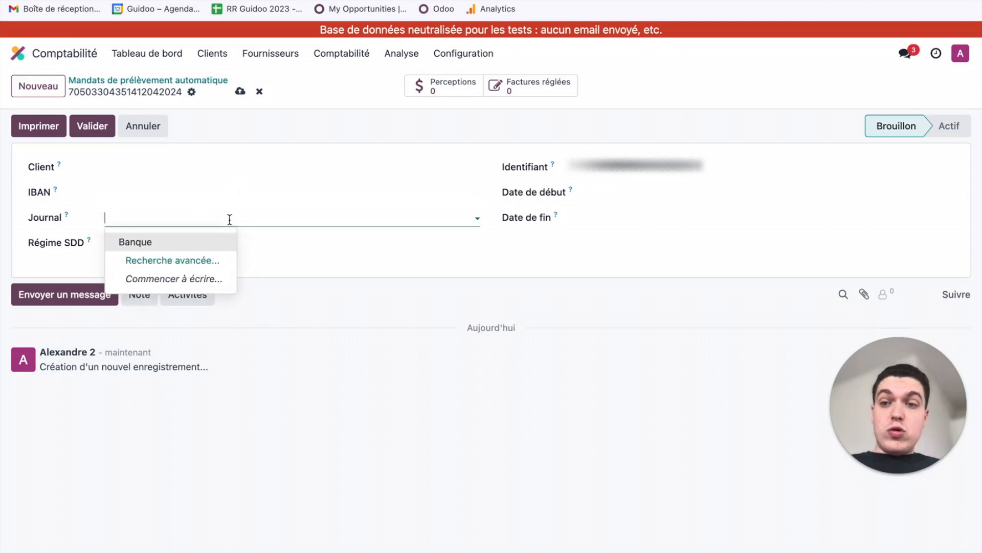
{"action": "left_click", "coordinate": [217, 242]}
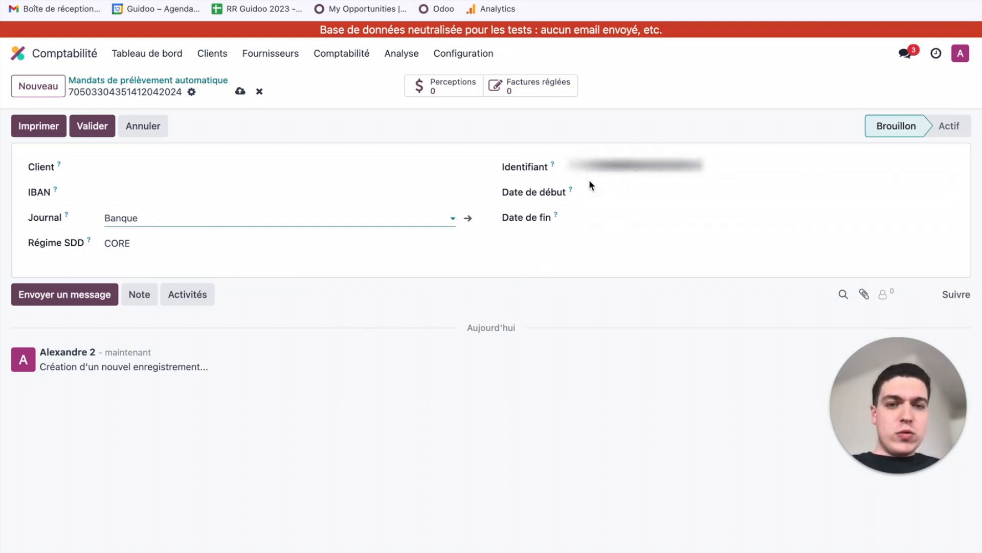
{"action": "left_click", "coordinate": [663, 193]}
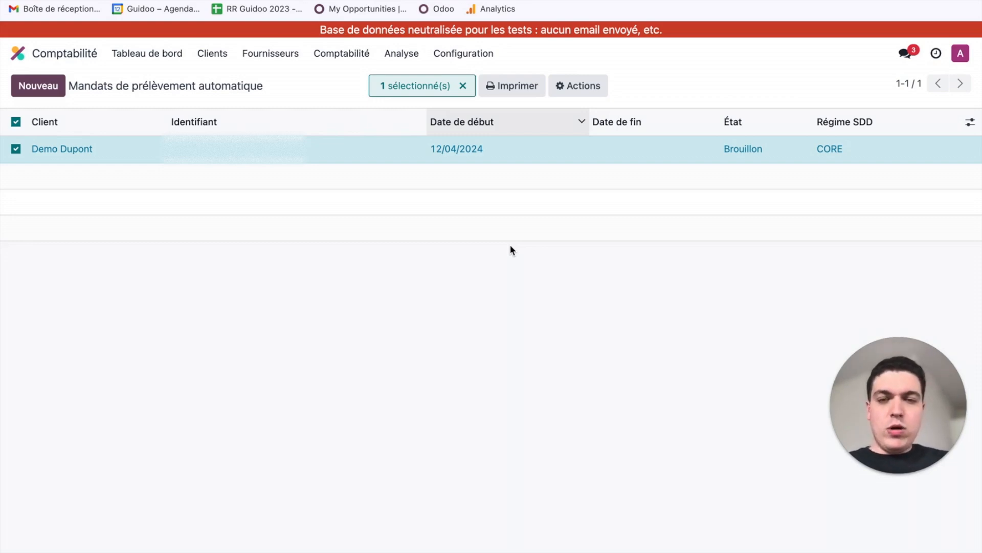
- Print the mandate form of the selected draft direct debit mandate as a PDF
{"action": "left_click", "coordinate": [503, 92]}
{"action": "left_click", "coordinate": [513, 117]}
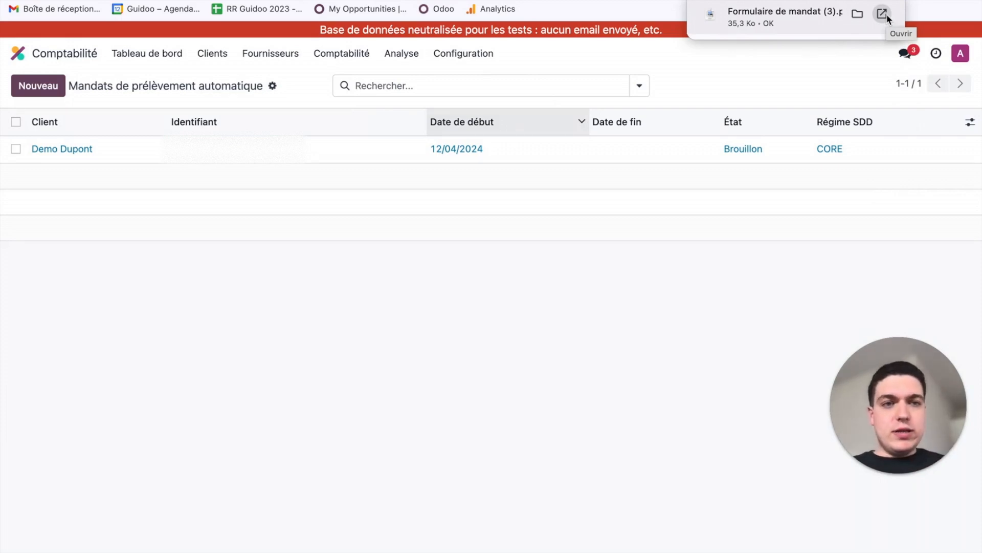
- Upload "Formulaire de mandat (3).pdf" from Téléchargements as a document to sign in the Signature app
{"action": "left_click", "coordinate": [76, 63]}
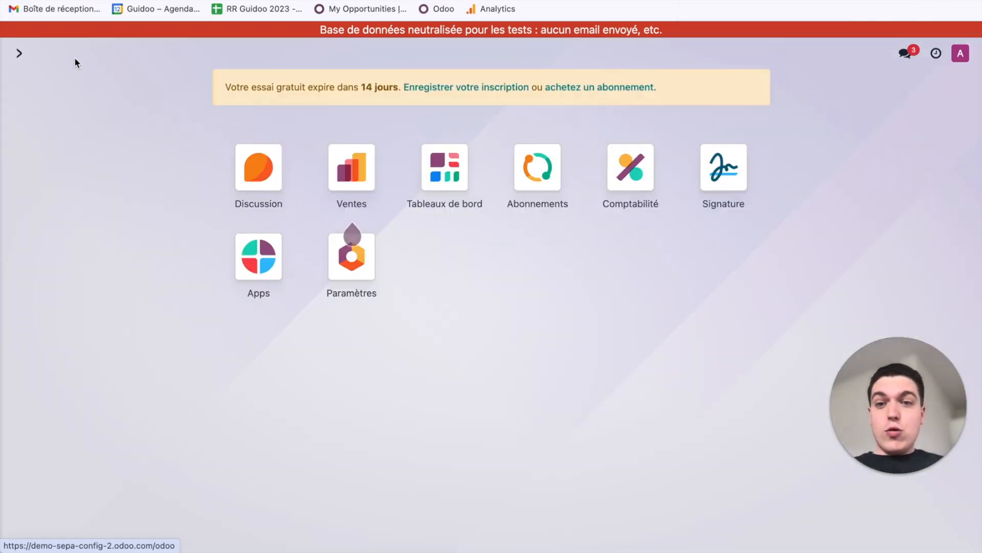
{"action": "left_click", "coordinate": [741, 183]}
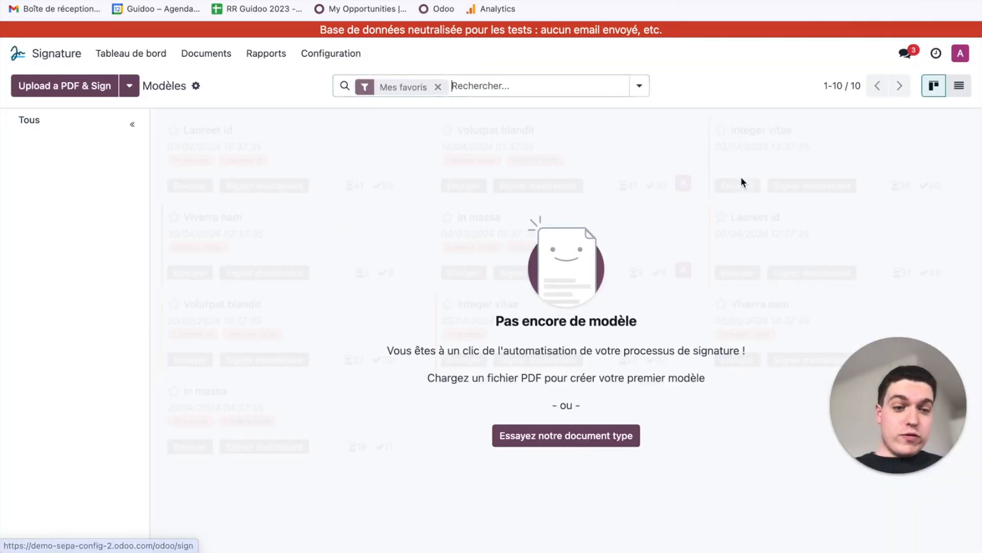
{"action": "left_click", "coordinate": [61, 83]}
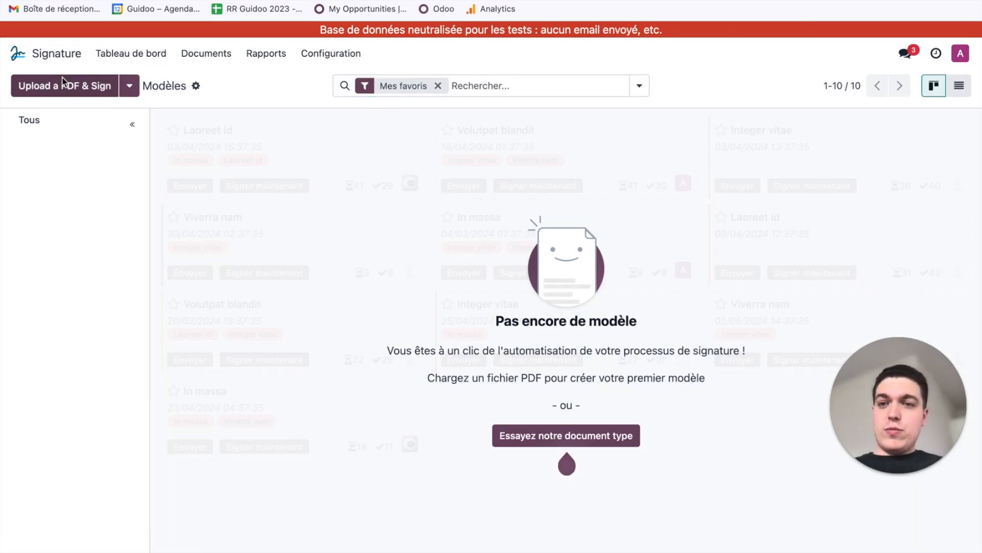
{"action": "left_click", "coordinate": [395, 213]}
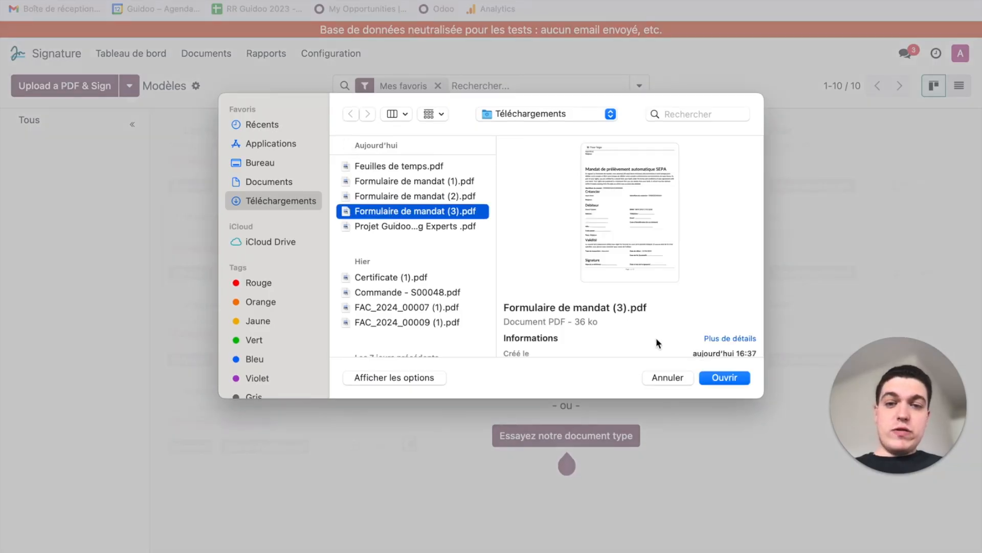
{"action": "left_click", "coordinate": [718, 378]}
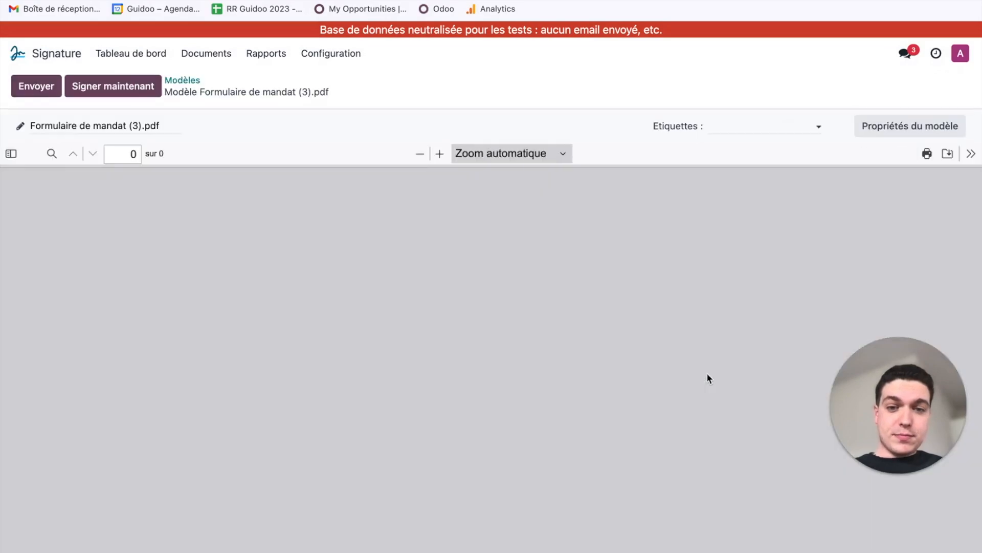
{"action": "scroll", "coordinate": [627, 346], "scroll_direction": "down", "scroll_amount": 10}
{"action": "scroll", "coordinate": [627, 352], "scroll_direction": "down", "scroll_amount": 5}
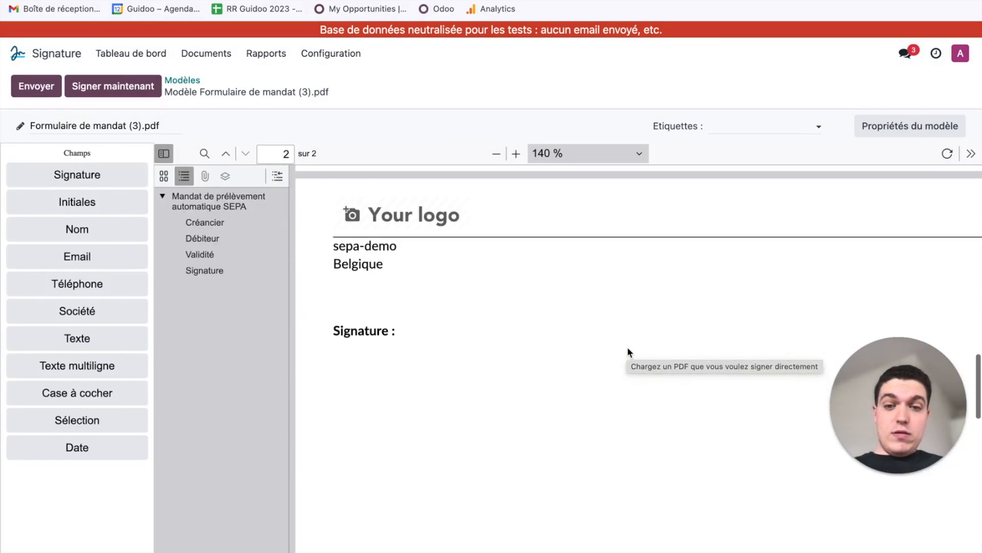
- Place a Texte field on the reference name line, and Date and Texte fields on the signature date and place line of page 1
{"action": "scroll", "coordinate": [614, 345], "scroll_direction": "up", "scroll_amount": 4}
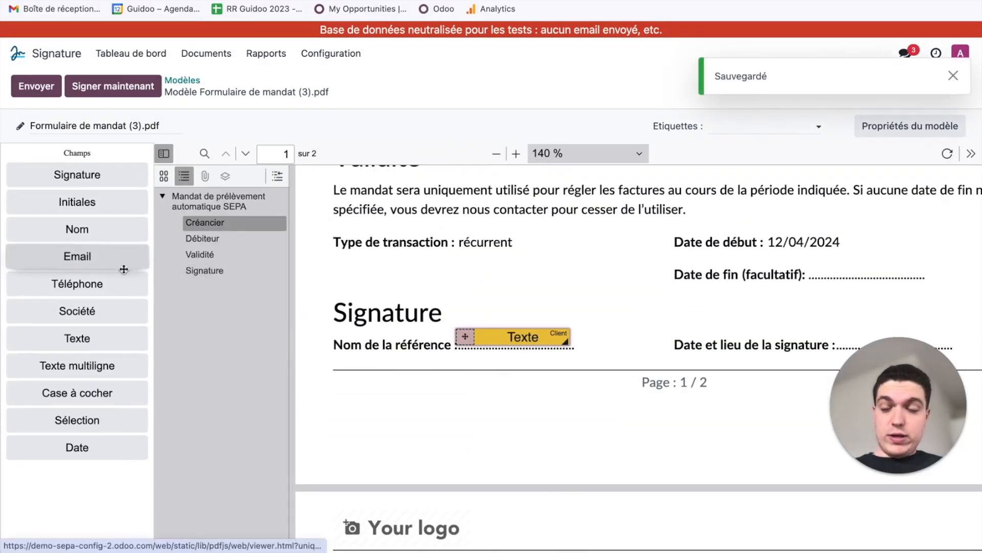
{"action": "mouse_move", "coordinate": [97, 445]}
{"action": "left_mouse_down"}
{"action": "mouse_move", "coordinate": [769, 270]}
{"action": "mouse_move", "coordinate": [804, 265]}
{"action": "mouse_move", "coordinate": [847, 313]}
{"action": "mouse_move", "coordinate": [837, 316]}
{"action": "left_mouse_up"}
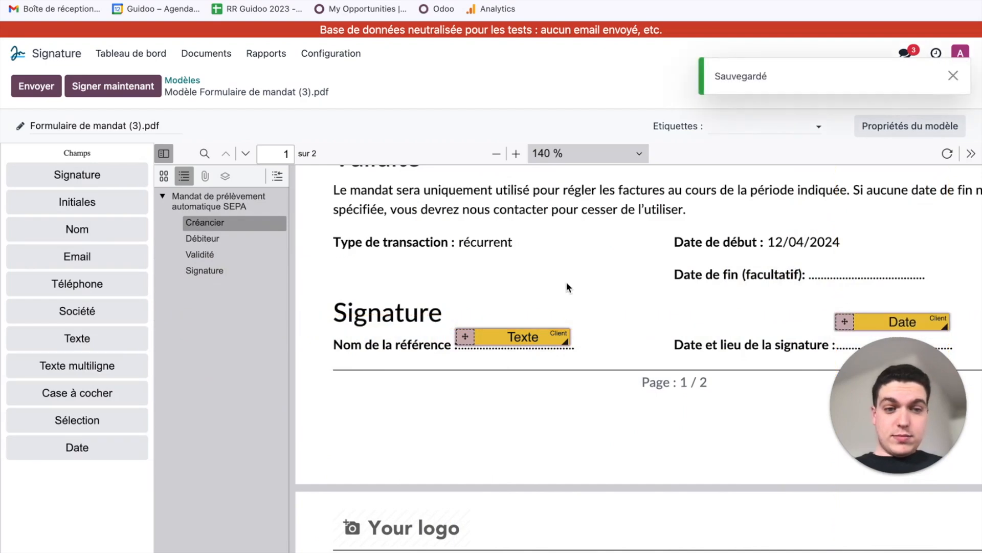
{"action": "mouse_move", "coordinate": [77, 338]}
{"action": "left_mouse_down"}
{"action": "mouse_move", "coordinate": [819, 325]}
{"action": "mouse_move", "coordinate": [844, 340]}
{"action": "left_mouse_up"}
- Place a Signature field beside the "Signature :" label on page 2 of the mandate form
{"action": "scroll", "coordinate": [654, 322], "scroll_direction": "down", "scroll_amount": 3}
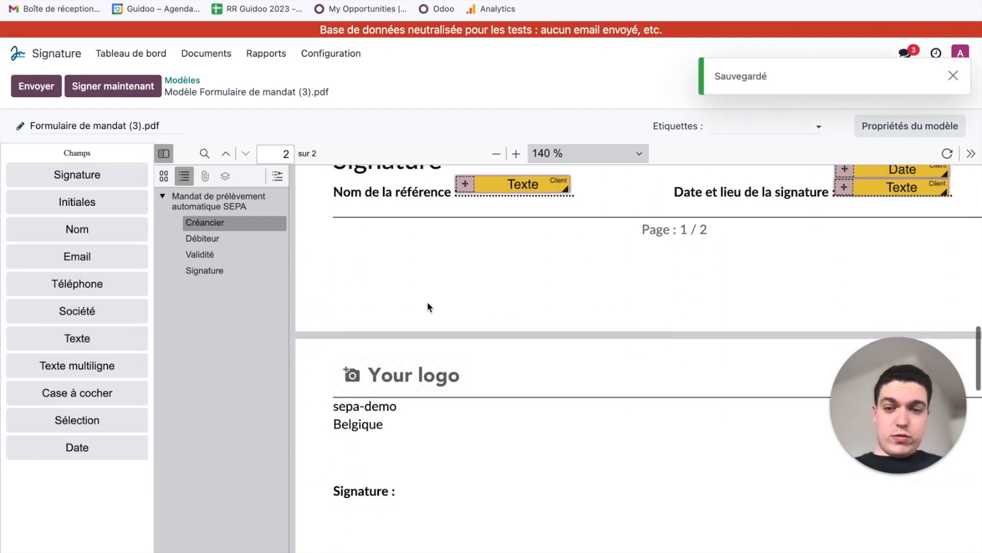
{"action": "scroll", "coordinate": [331, 300], "scroll_direction": "down", "scroll_amount": 3}
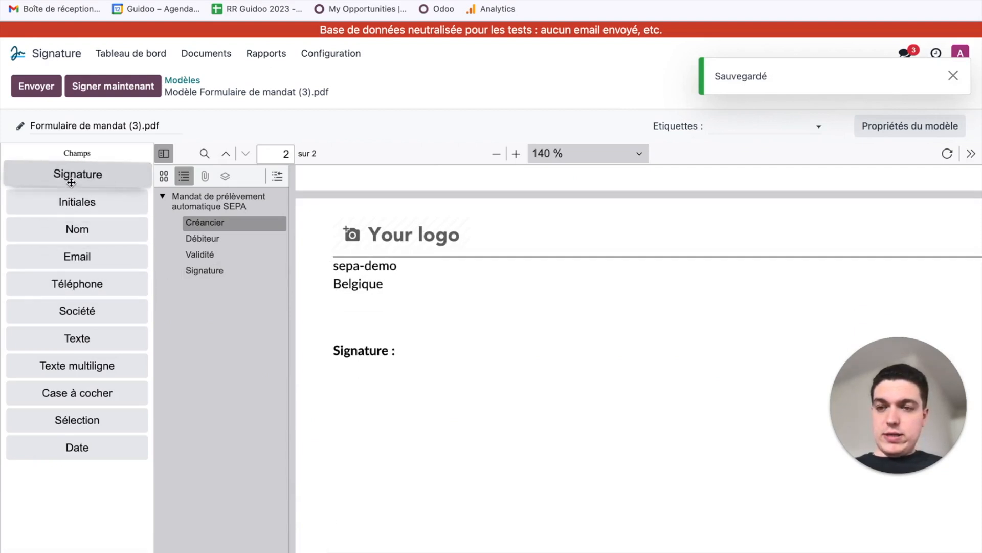
{"action": "mouse_move", "coordinate": [70, 183]}
{"action": "left_mouse_down"}
{"action": "mouse_move", "coordinate": [404, 331]}
{"action": "mouse_move", "coordinate": [407, 343]}
{"action": "left_mouse_up"}
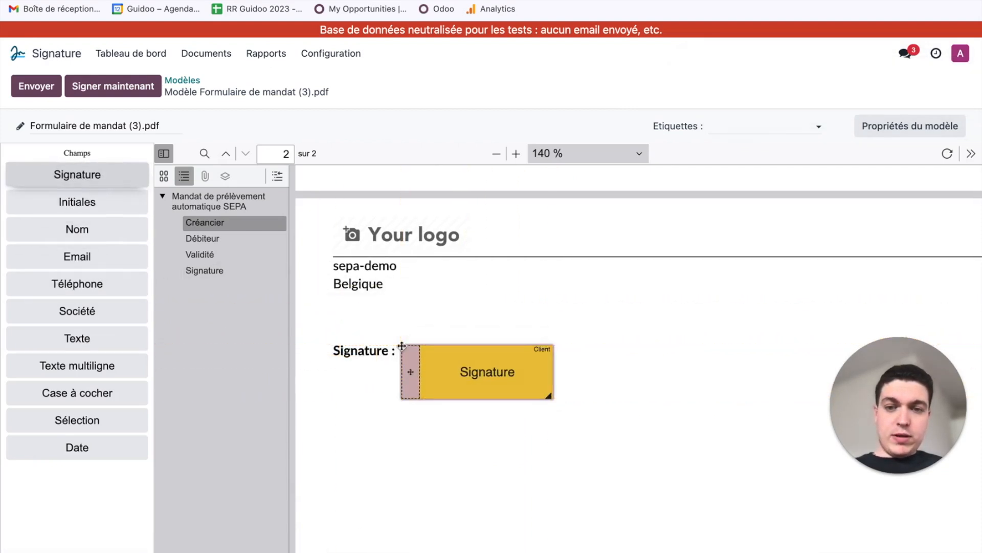
- Prepare a signature request for the mandate form with Demo Company as the Client signatory
{"action": "left_click", "coordinate": [36, 86]}
{"action": "left_click", "coordinate": [323, 150]}
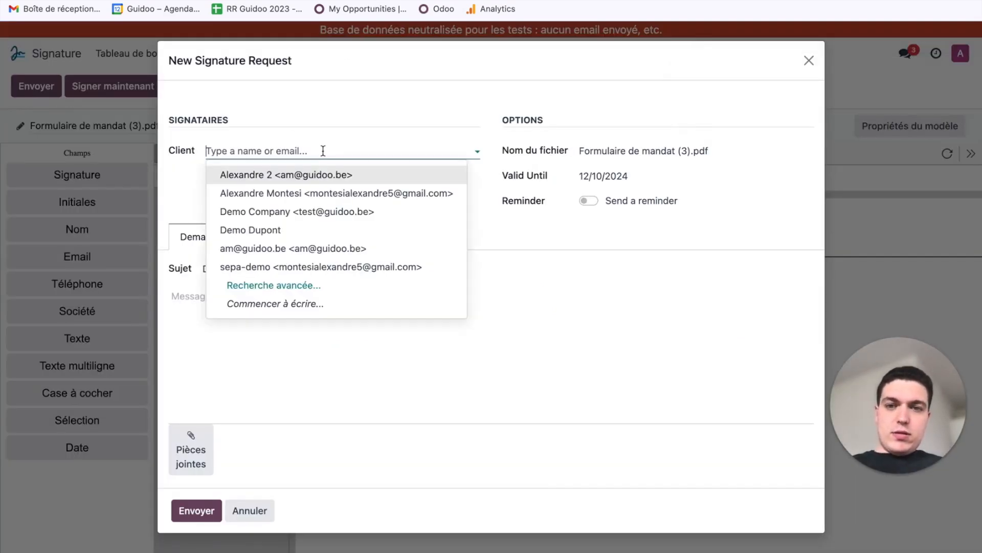
{"action": "left_click", "coordinate": [320, 215]}
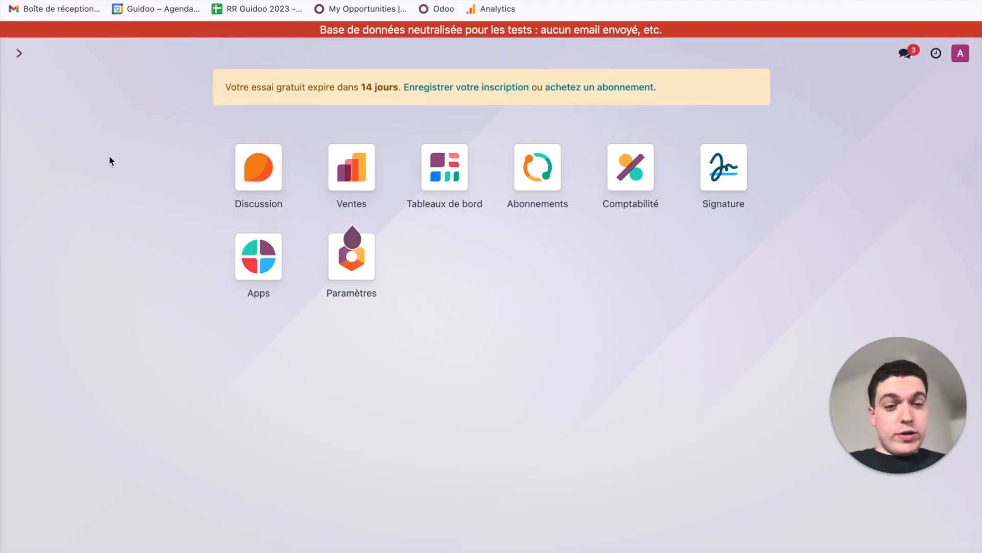
- Find the customer's draft direct debit mandate in Comptabilité by removing the Actif filter, and validate it
{"action": "left_click", "coordinate": [644, 175]}
{"action": "left_click", "coordinate": [212, 54]}
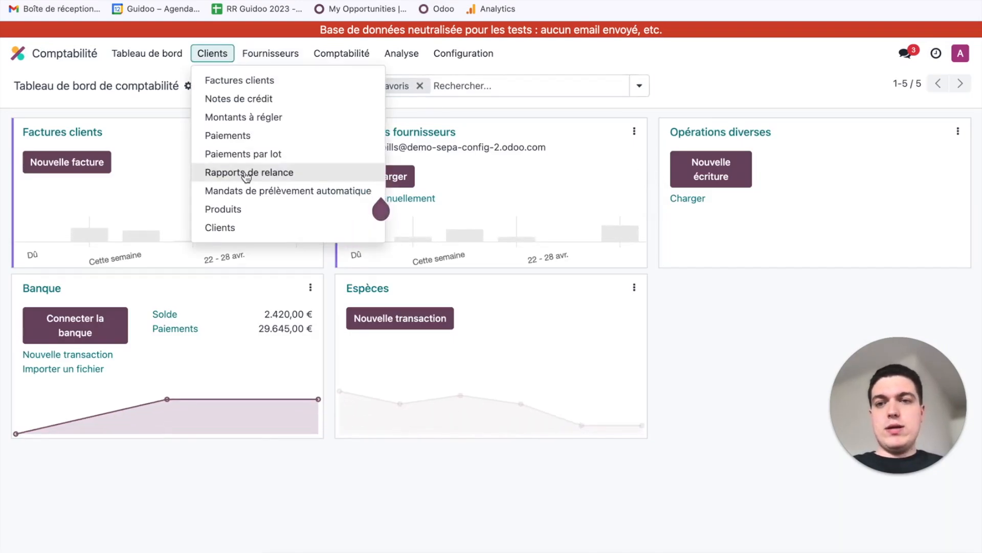
{"action": "left_click", "coordinate": [247, 189]}
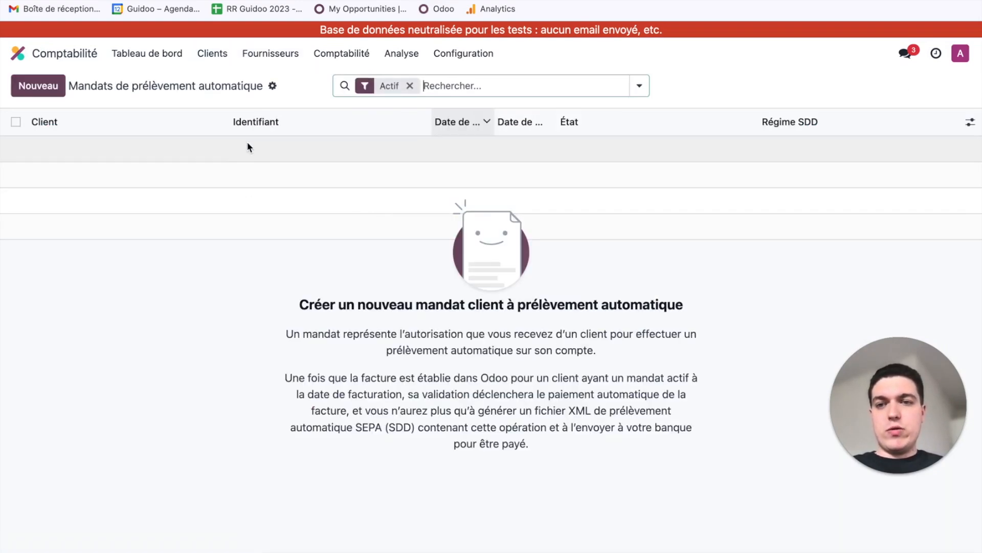
{"action": "left_click", "coordinate": [407, 85]}
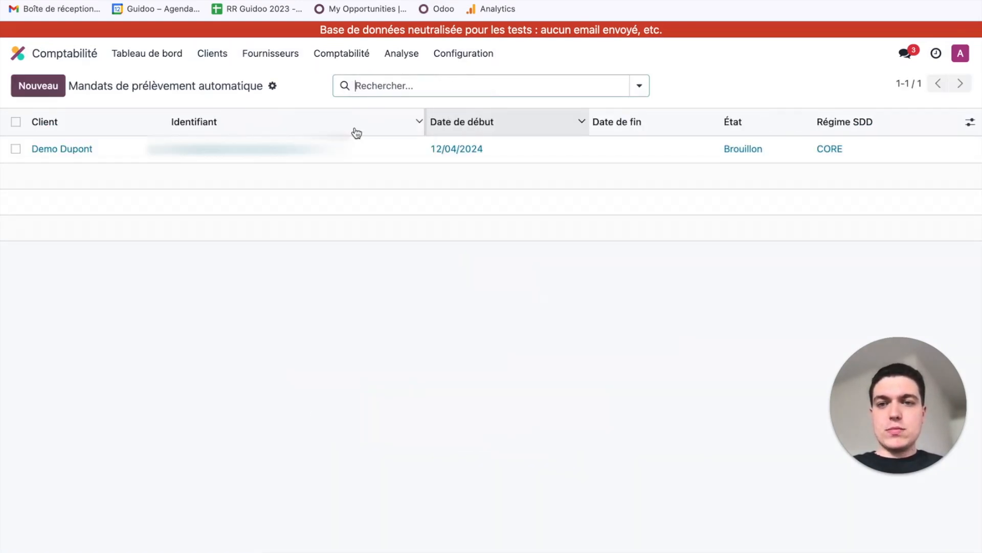
{"action": "left_click", "coordinate": [126, 156]}
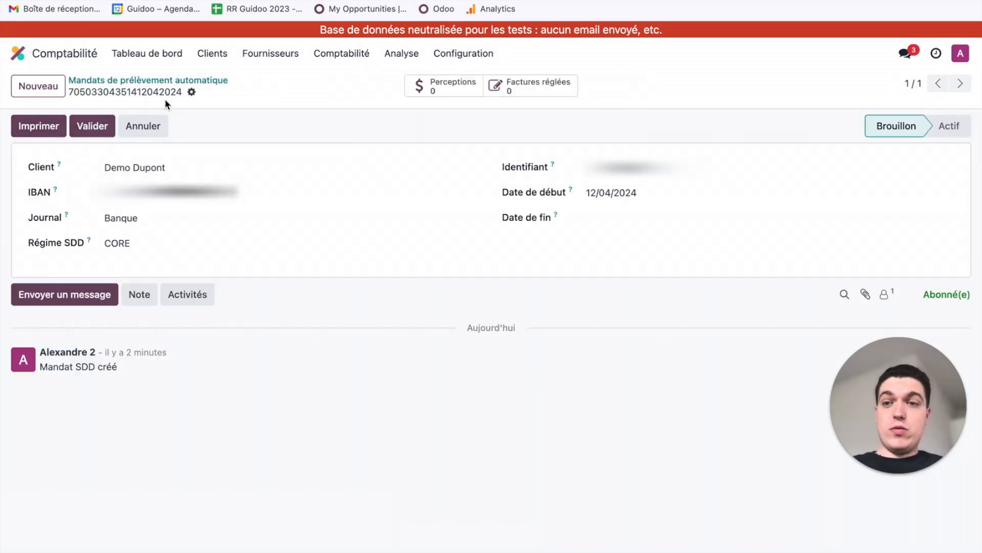
{"action": "left_click", "coordinate": [108, 128]}
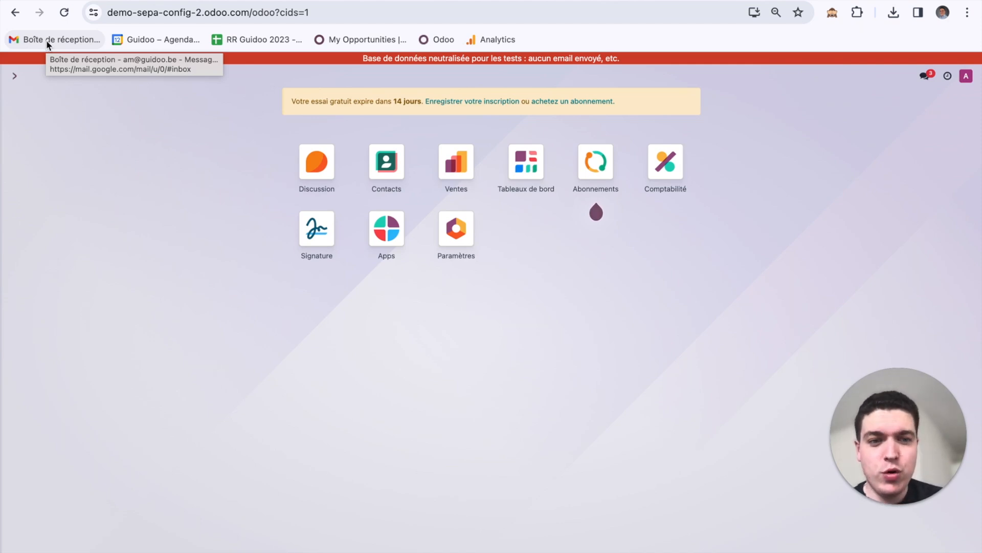
- Register payments for all unpaid customer invoices with SEPA Direct Debit as the payment method
{"action": "left_click", "coordinate": [669, 185]}
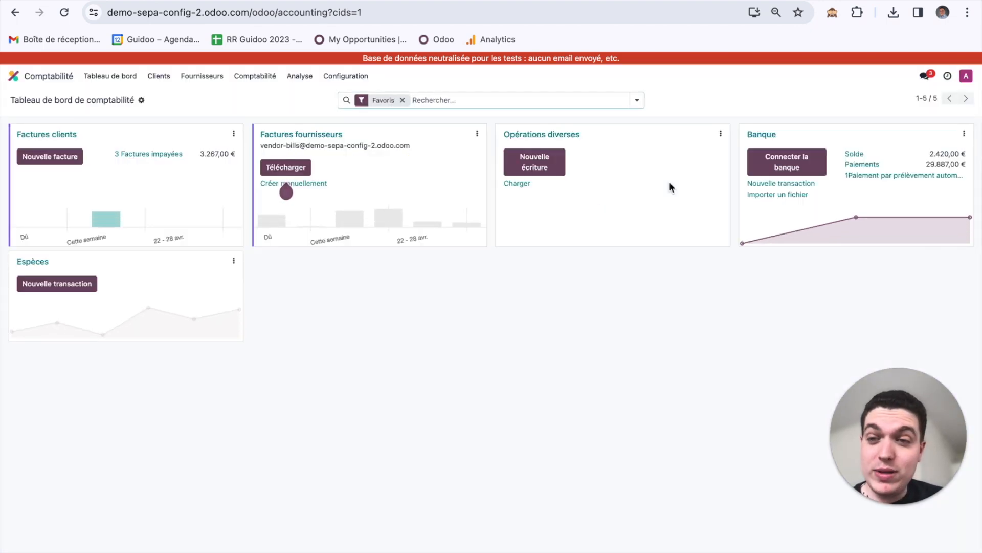
{"action": "left_click", "coordinate": [168, 157]}
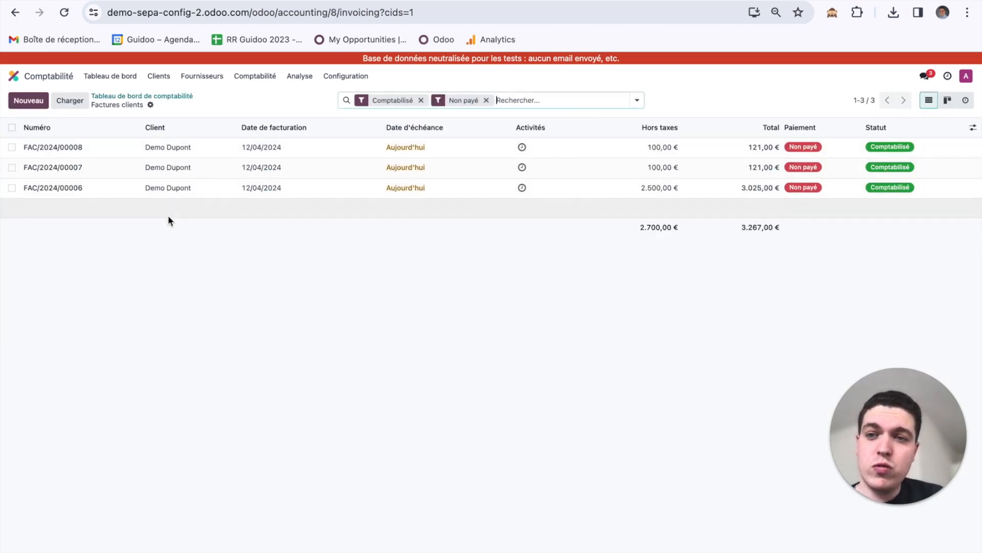
{"action": "left_click", "coordinate": [12, 128]}
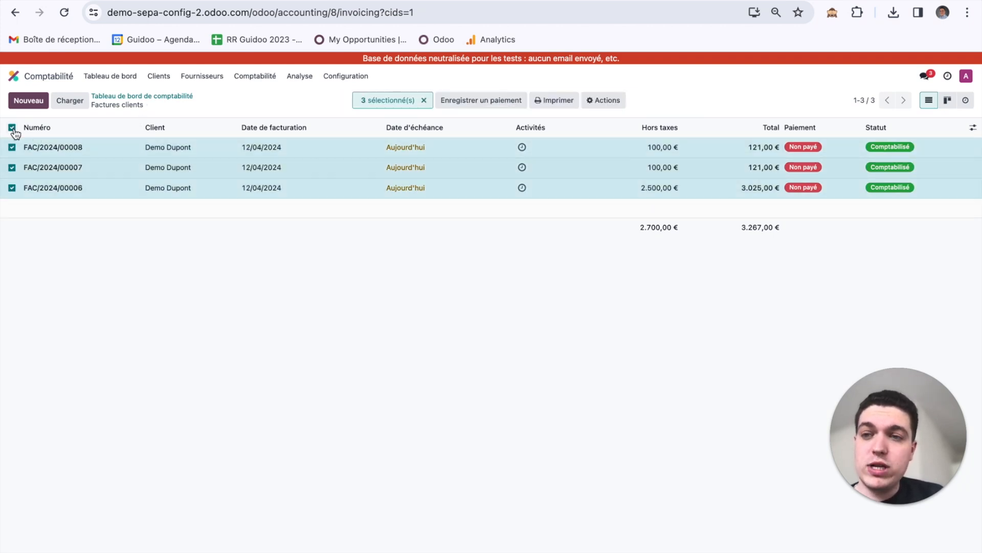
{"action": "left_click", "coordinate": [508, 104]}
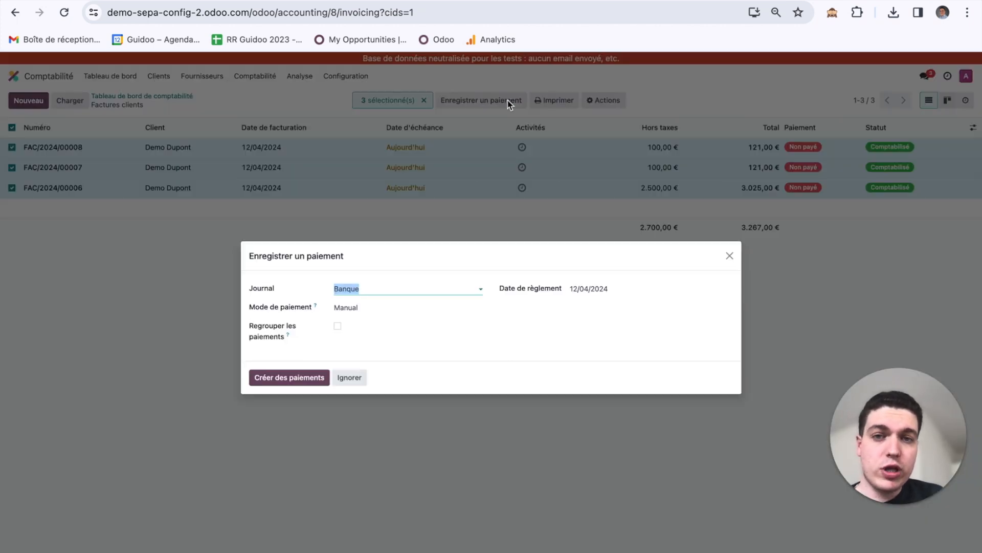
{"action": "left_click", "coordinate": [383, 307]}
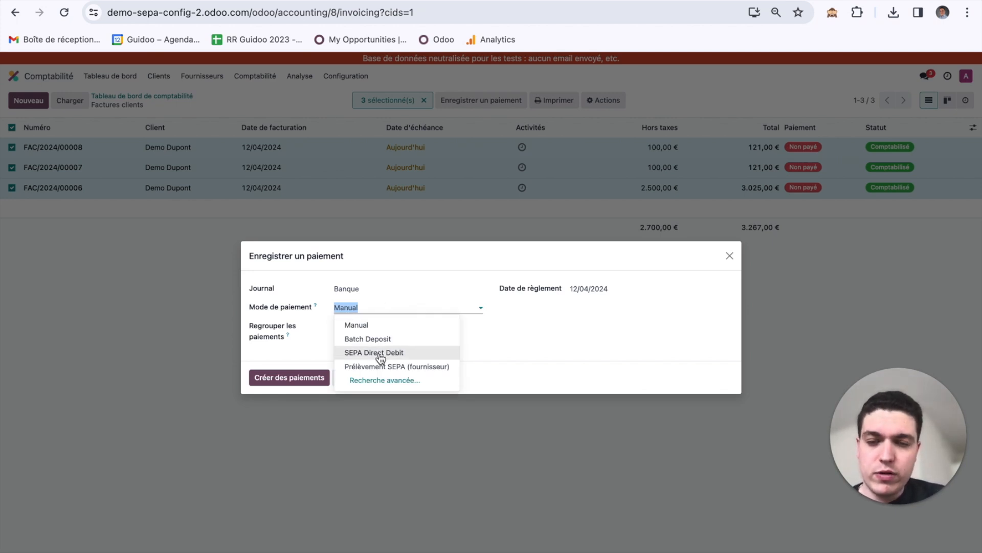
{"action": "left_click", "coordinate": [380, 353]}
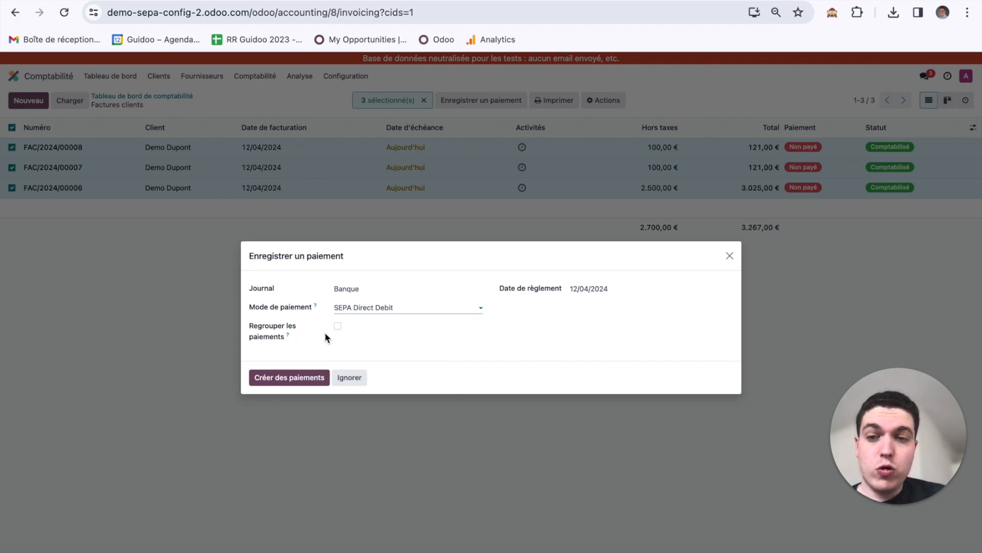
{"action": "left_click", "coordinate": [299, 378]}
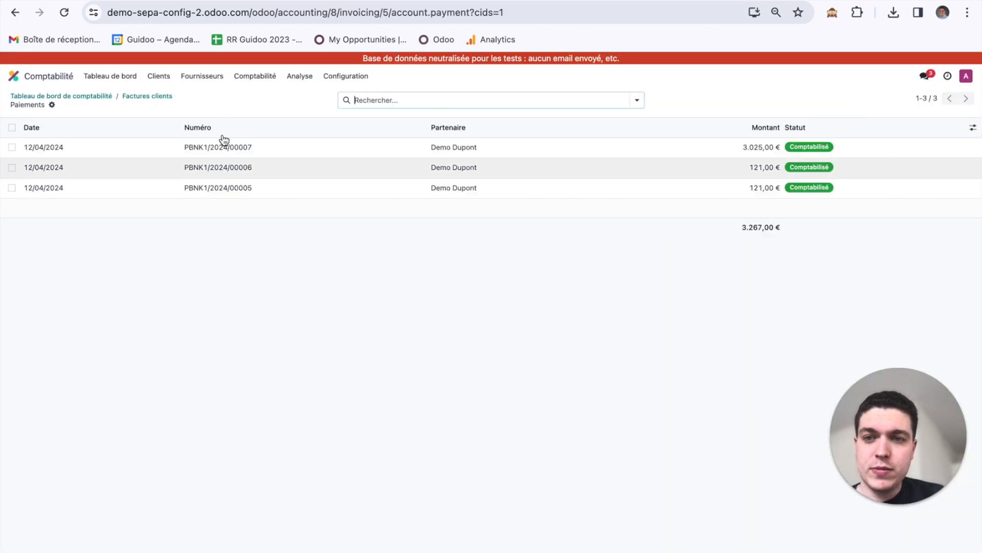
- Group the SEPA Direct Debit customer payments PBNK1/2024/00004 to PBNK1/2024/00007 into a batch payment and validate the batch
{"action": "left_click", "coordinate": [163, 82]}
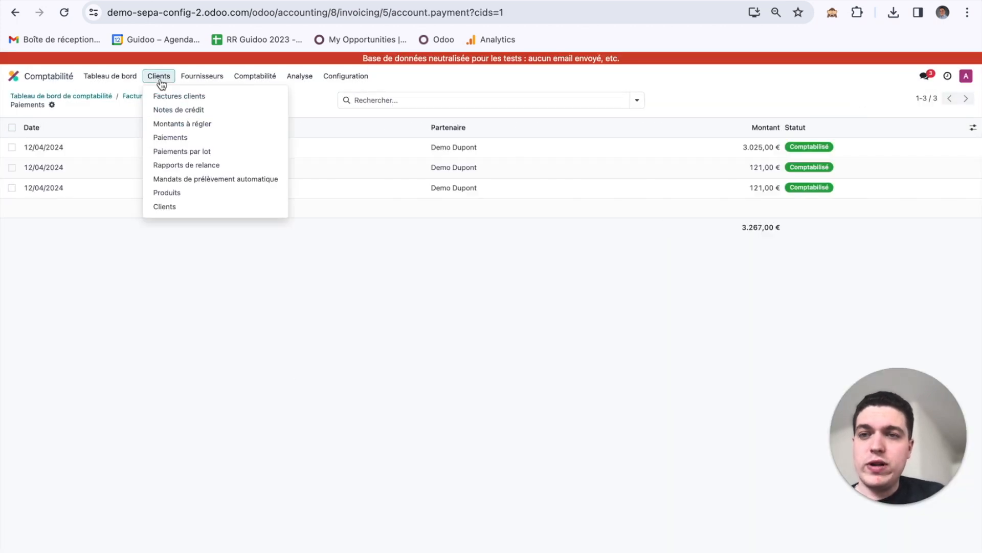
{"action": "left_click", "coordinate": [175, 141]}
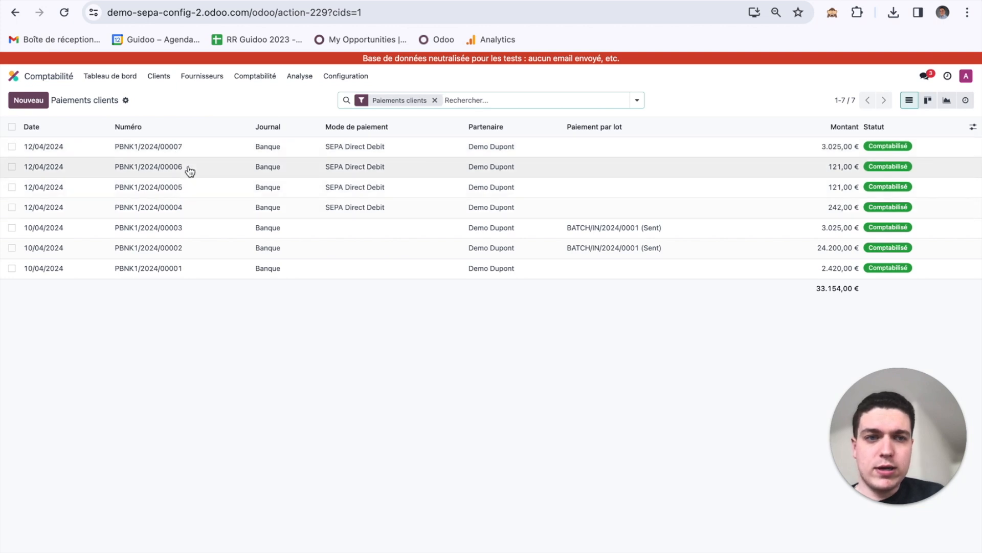
{"action": "left_click", "coordinate": [11, 146]}
{"action": "left_click", "coordinate": [11, 167]}
{"action": "left_click", "coordinate": [12, 187]}
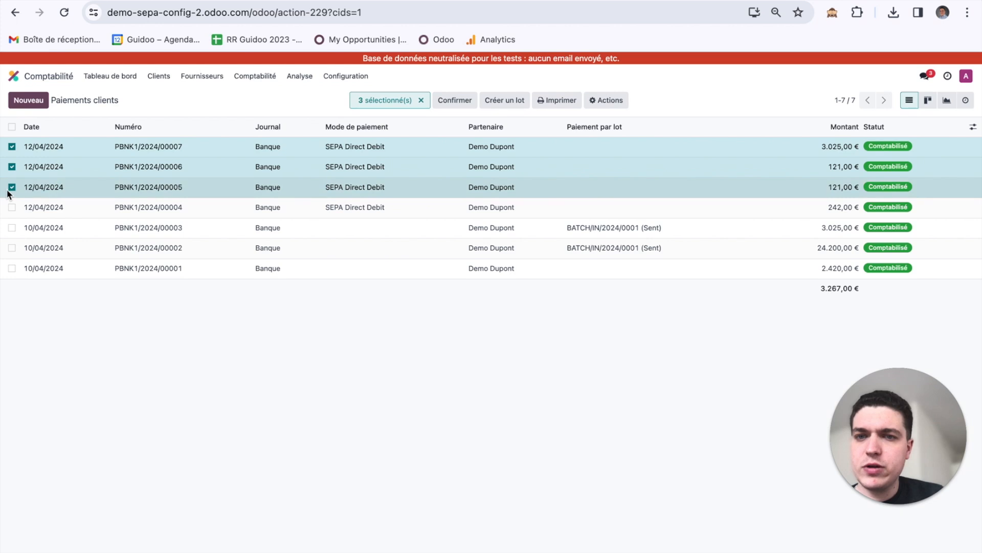
{"action": "left_click", "coordinate": [12, 207]}
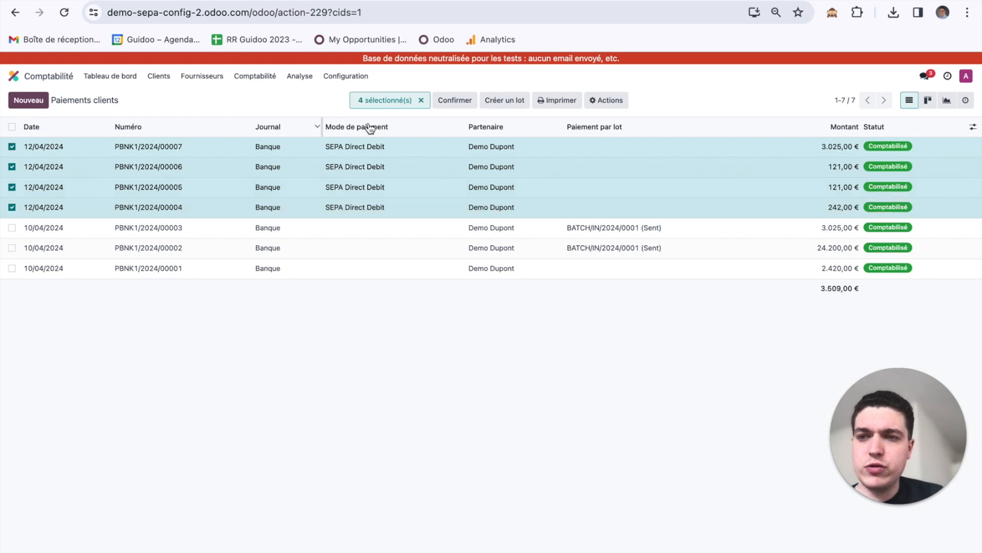
{"action": "left_click", "coordinate": [502, 102]}
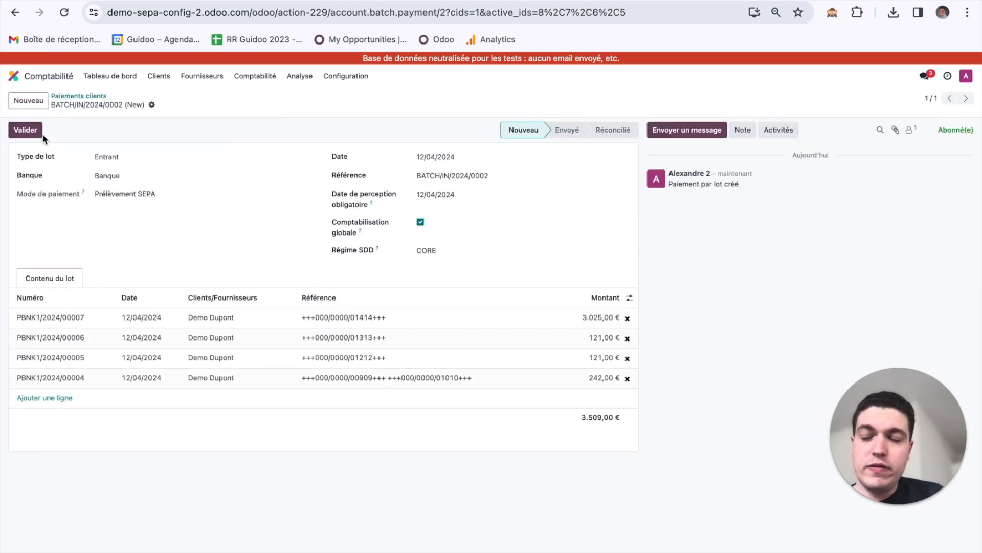
{"action": "left_click", "coordinate": [31, 134]}
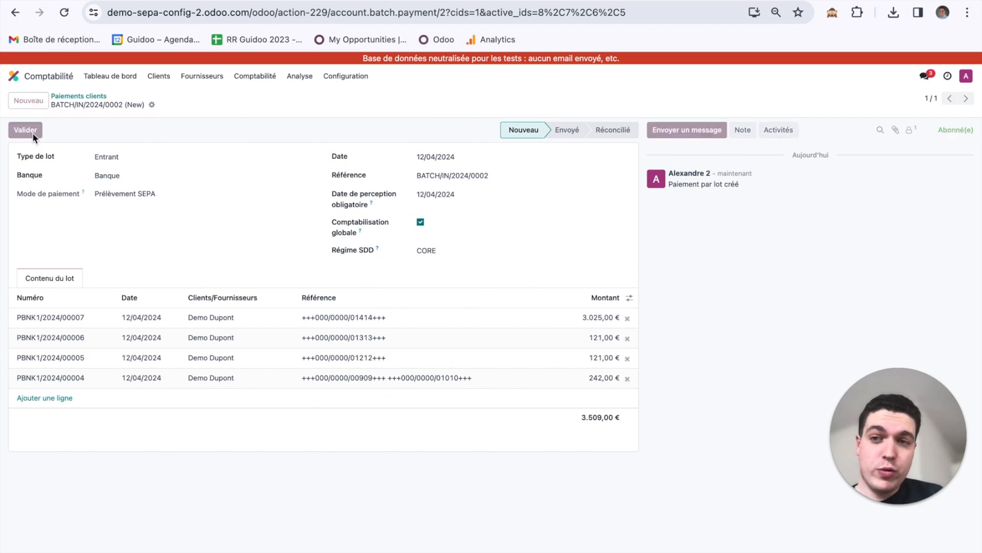